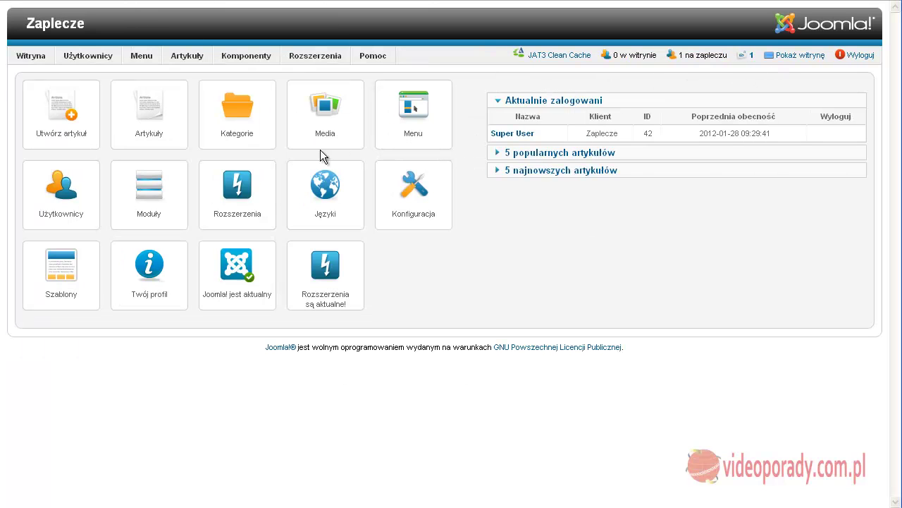
Step: View the site's public front from the administration panel via 'Pokaż witrynę'
left_click(800, 56)
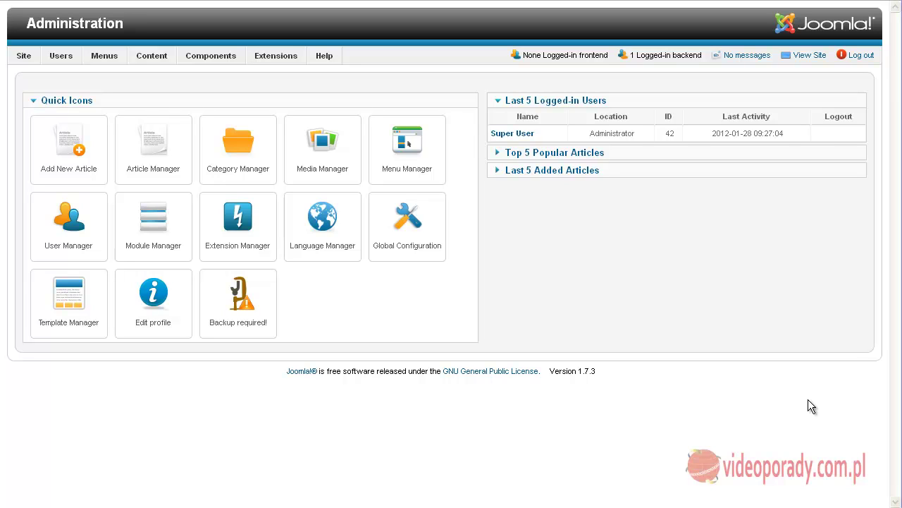
left_click(801, 58)
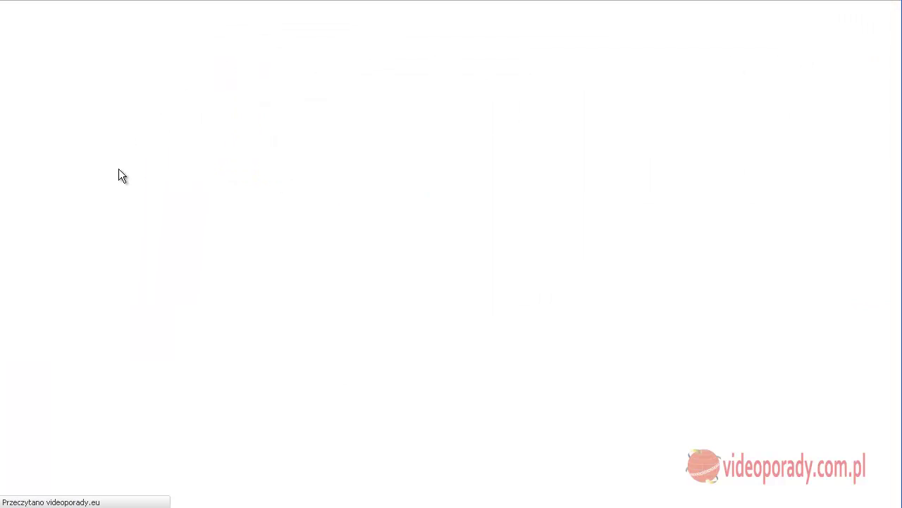
scroll(364, 305, "down", 10)
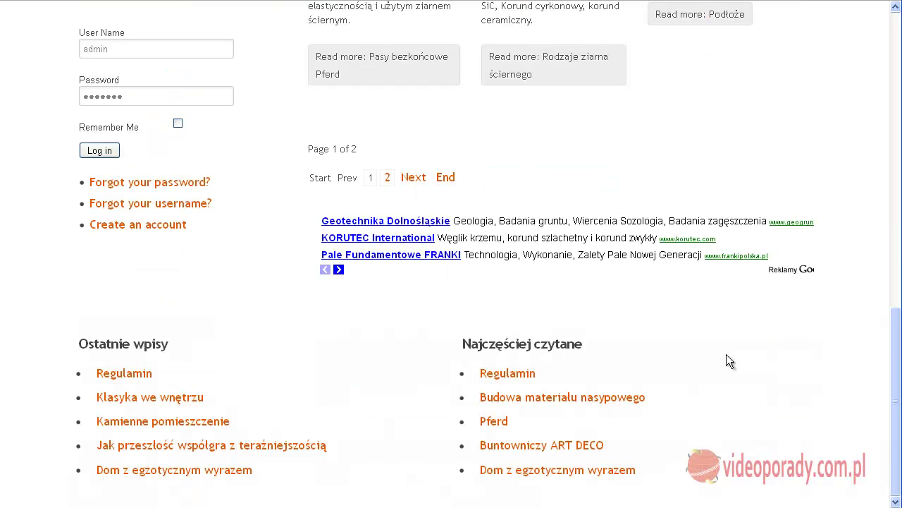
scroll(739, 354, "up", 10)
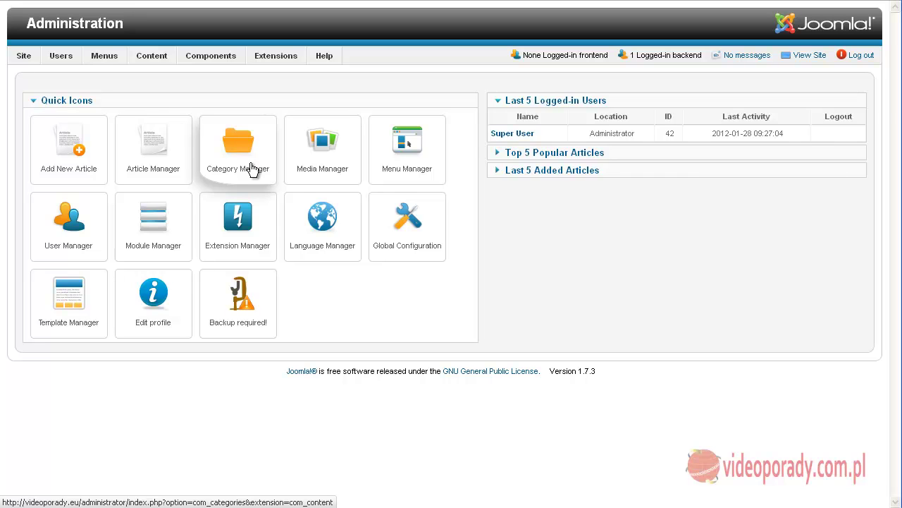
mouse_move(151, 60)
mouse_move(157, 78)
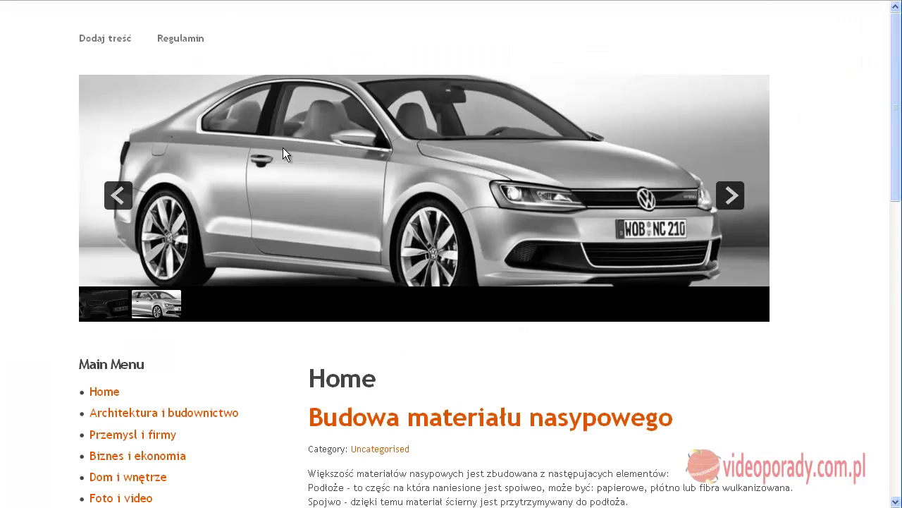
Step: Scroll the public home page past the article list down to the Login Form
scroll(283, 148, "down", 3)
scroll(308, 136, "down", 3)
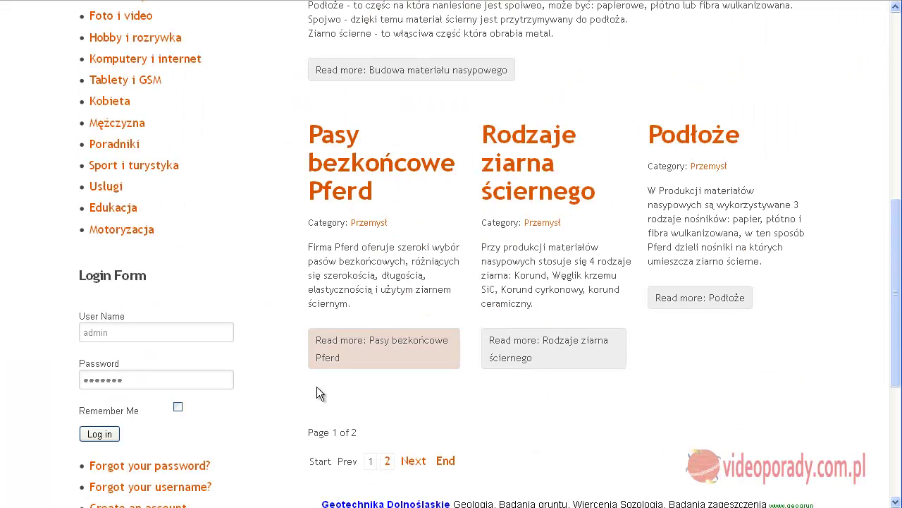
scroll(811, 282, "up", 3)
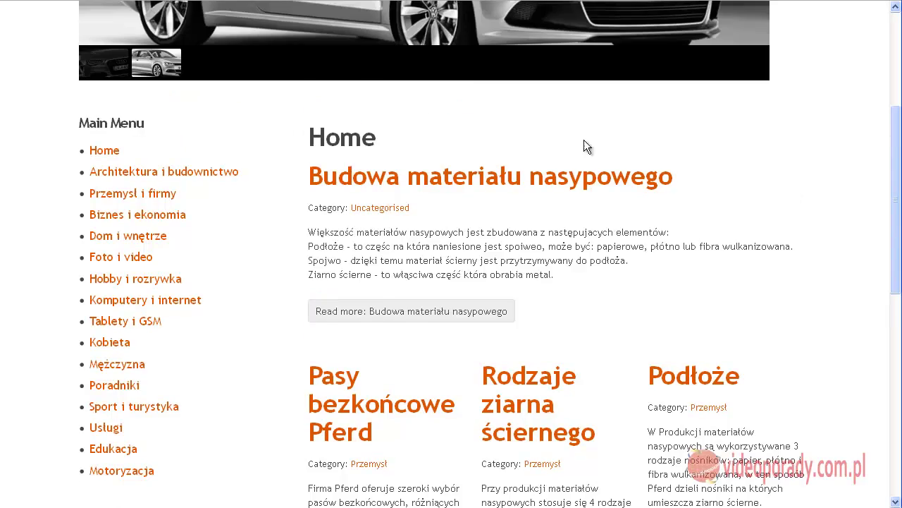
scroll(308, 141, "down", 3)
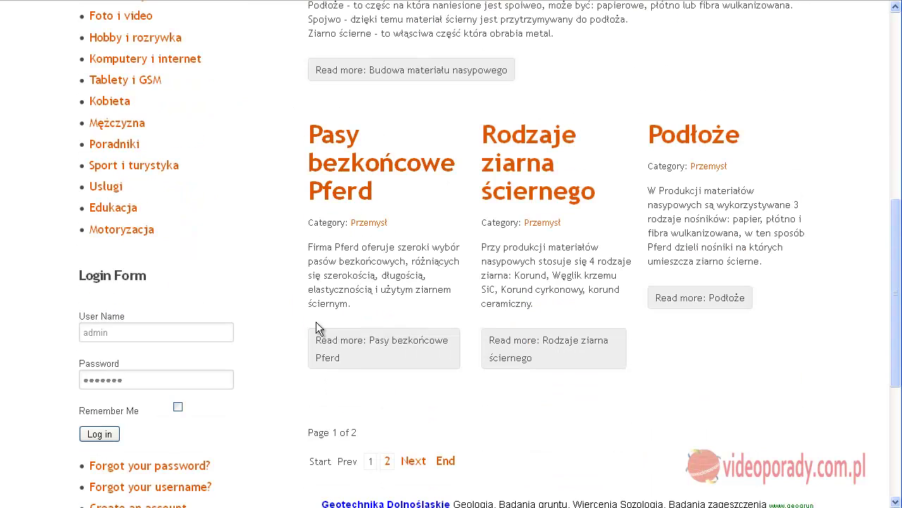
scroll(849, 296, "up", 3)
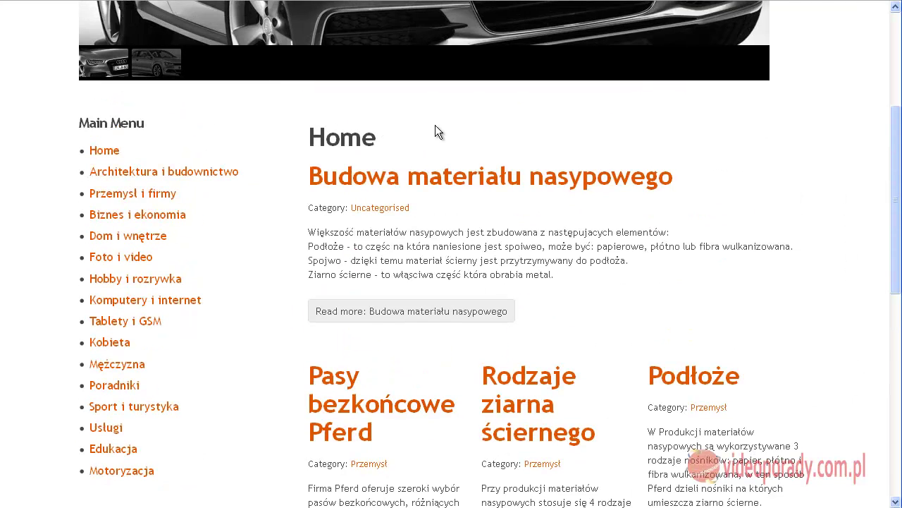
scroll(298, 141, "down", 3)
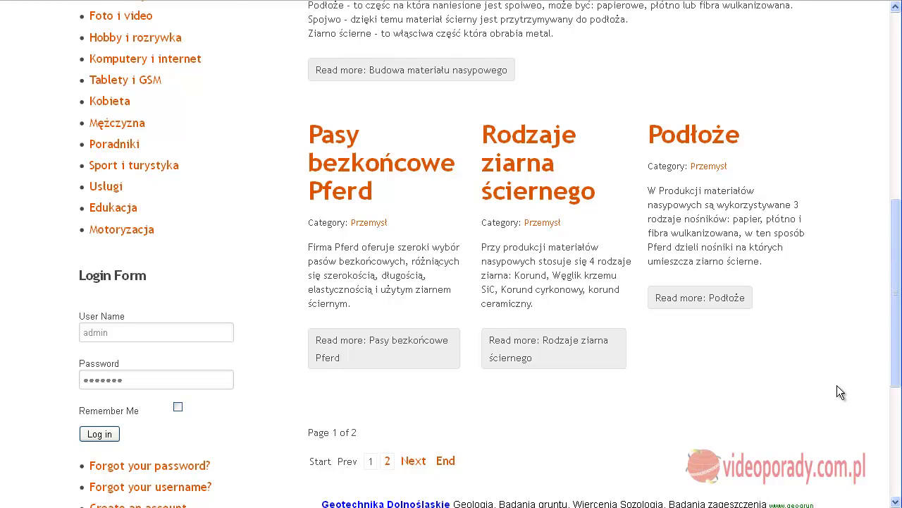
scroll(836, 386, "up", 4)
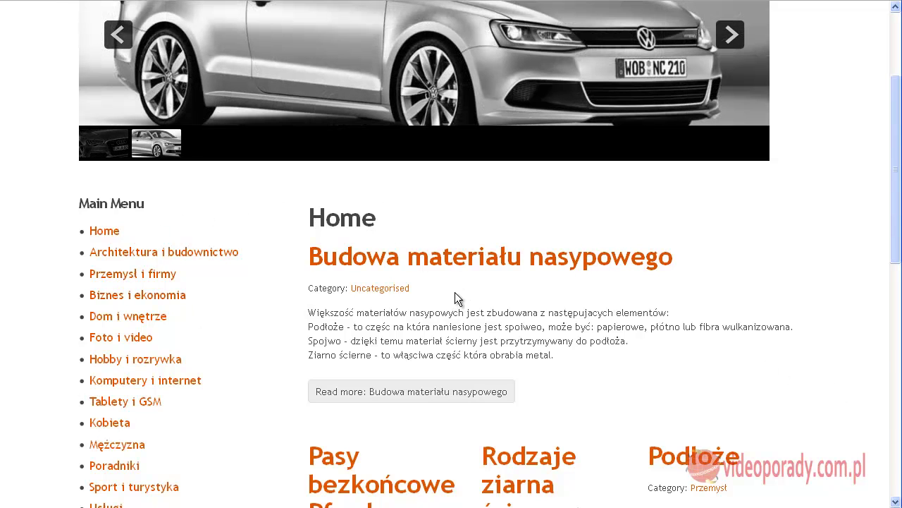
scroll(363, 208, "down", 2)
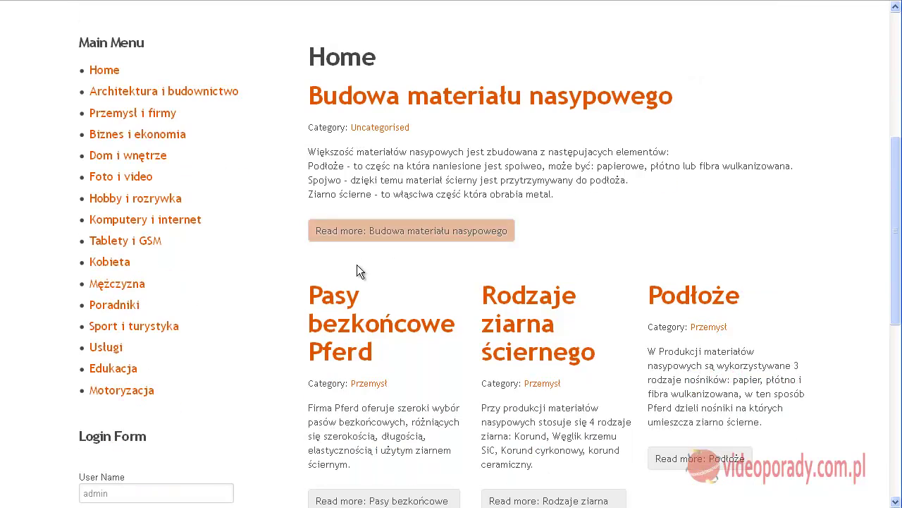
scroll(451, 254, "down", 1)
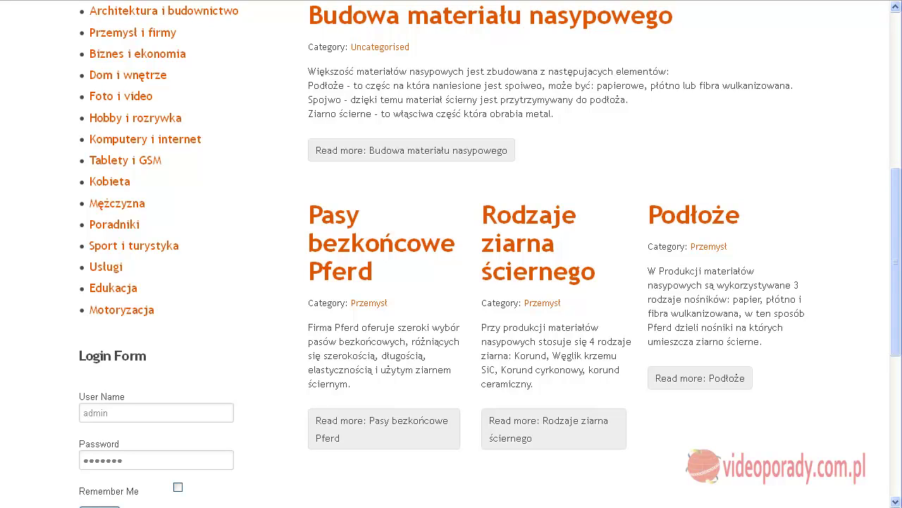
Step: Log in on the frontend as user 'edytor' with its password
mouse_move(894, 308)
left_mouse_down()
mouse_move(897, 354)
mouse_move(896, 311)
left_mouse_up()
left_click(159, 425)
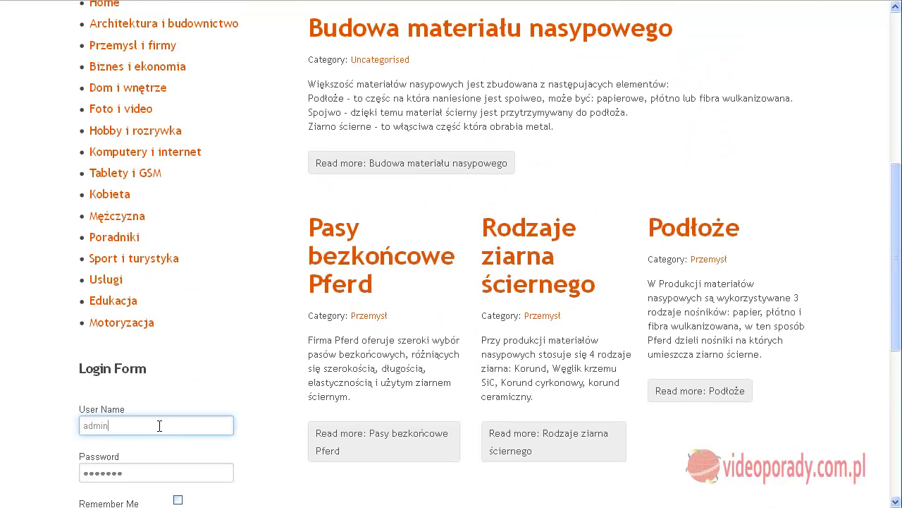
key("BackSpace")
key("BackSpace")
key("BackSpace")
key("BackSpace")
key("BackSpace")
type("edytor")
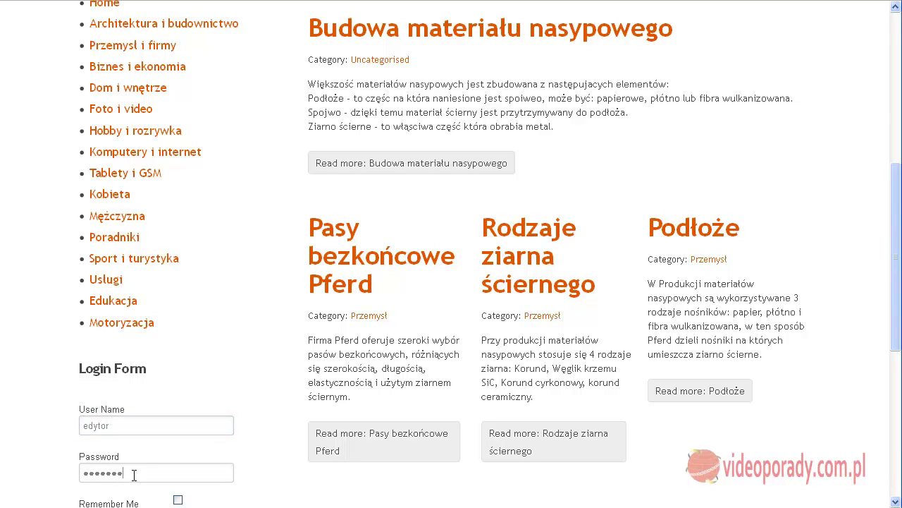
key("Tab")
type("abc")
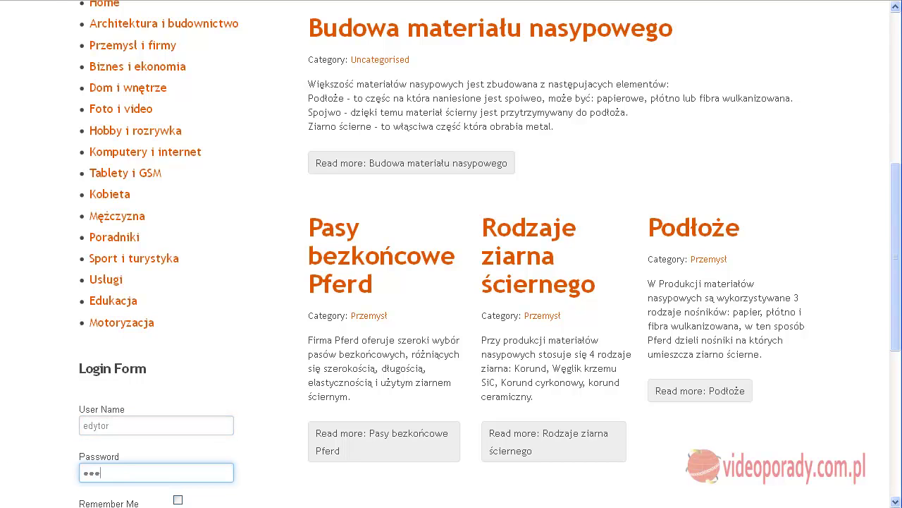
scroll(180, 429, "down", 4)
left_click(101, 366)
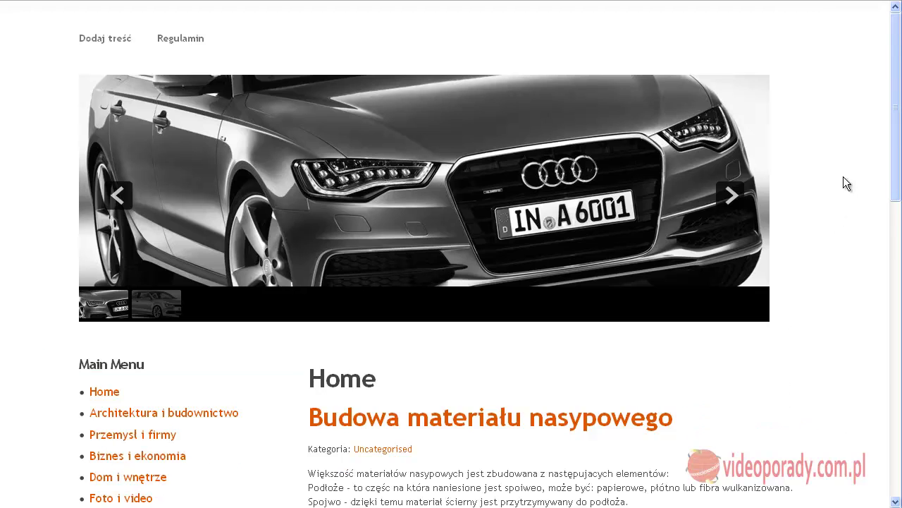
left_click_drag(890, 119, 899, 330)
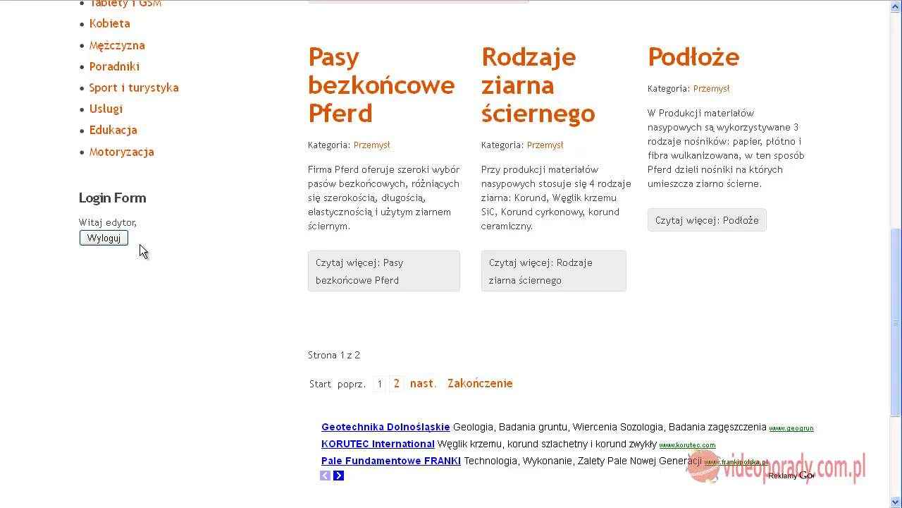
scroll(148, 225, "up", 5)
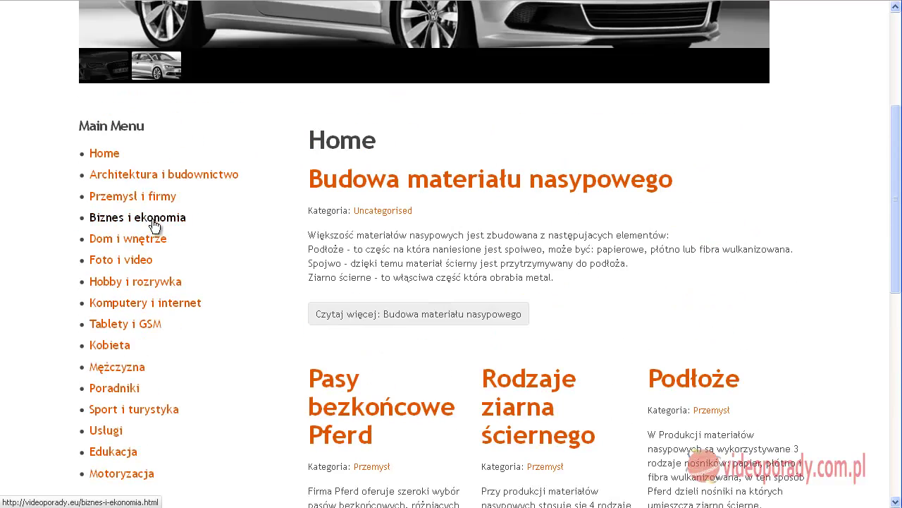
scroll(207, 223, "up", 4)
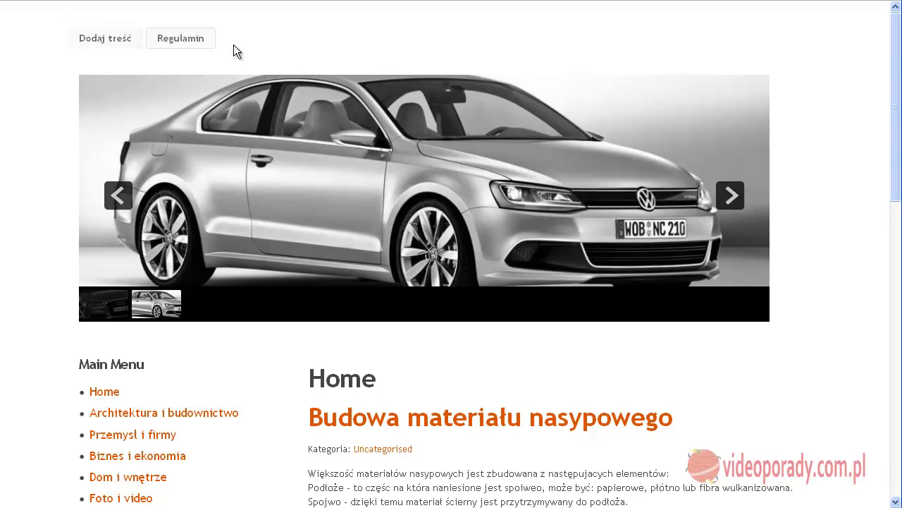
Step: Open the frontend 'Dodaj treść' new-article form
left_click(117, 38)
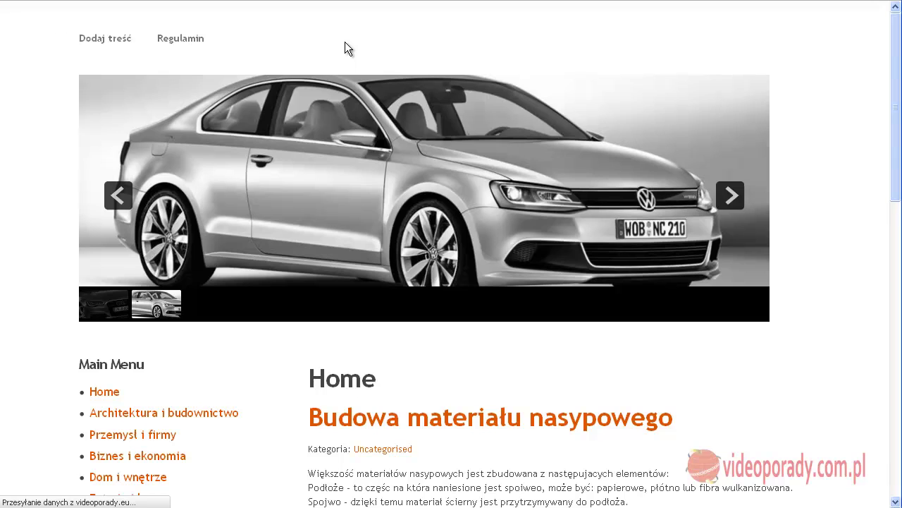
scroll(535, 127, "down", 5)
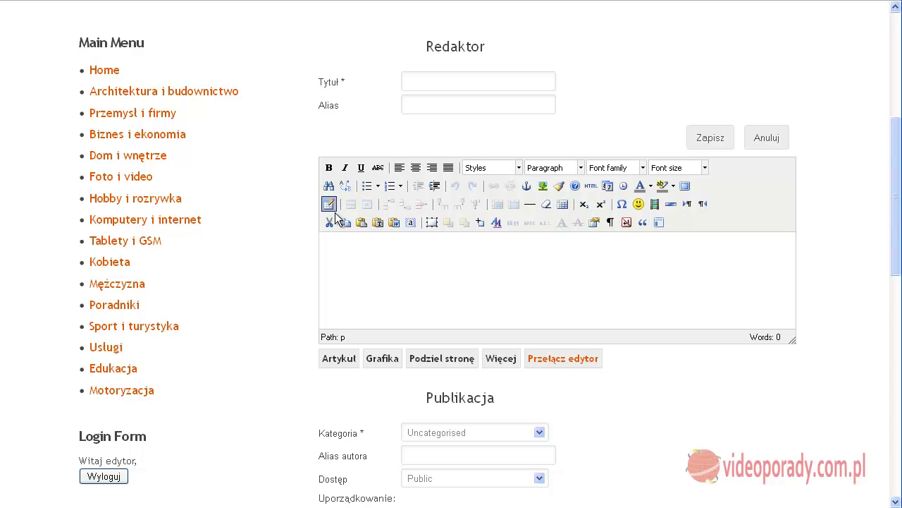
mouse_move(894, 177)
left_mouse_down()
mouse_move(897, 289)
mouse_move(898, 187)
left_mouse_up()
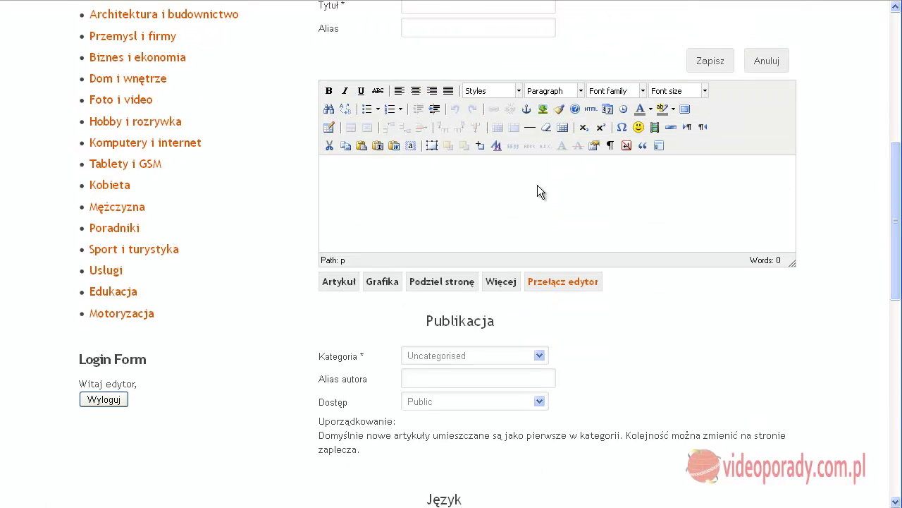
Step: Enter title 'fvgfdvg', alias 'fvbfdvg' and body text 'fdbvfd fd sd'
left_click(434, 7)
type("fvgfdvg")
left_click(437, 28)
type("fvbfdvg")
left_click(399, 205)
type("fdbvfd fd")
type(" sd")
Step: Open the image-insert dialog and browse the sampledata folder
left_click(392, 284)
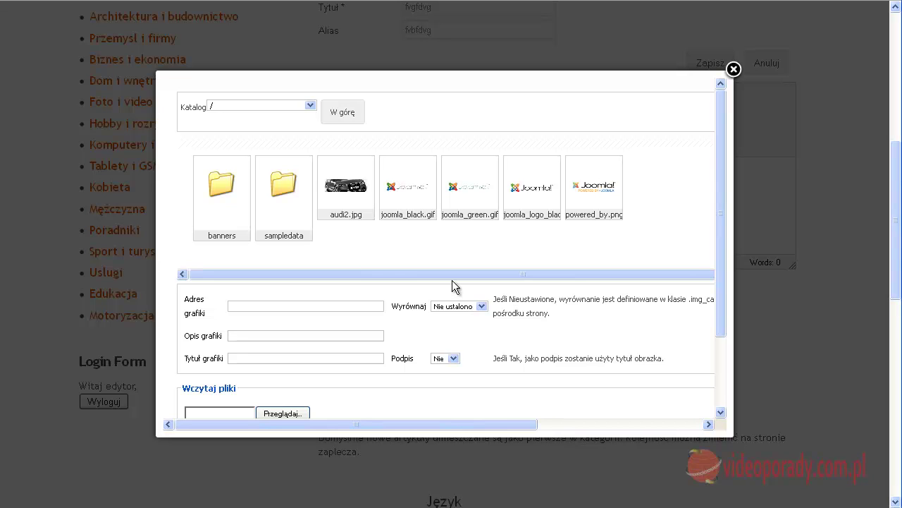
left_click(275, 186)
scroll(415, 238, "down", 3)
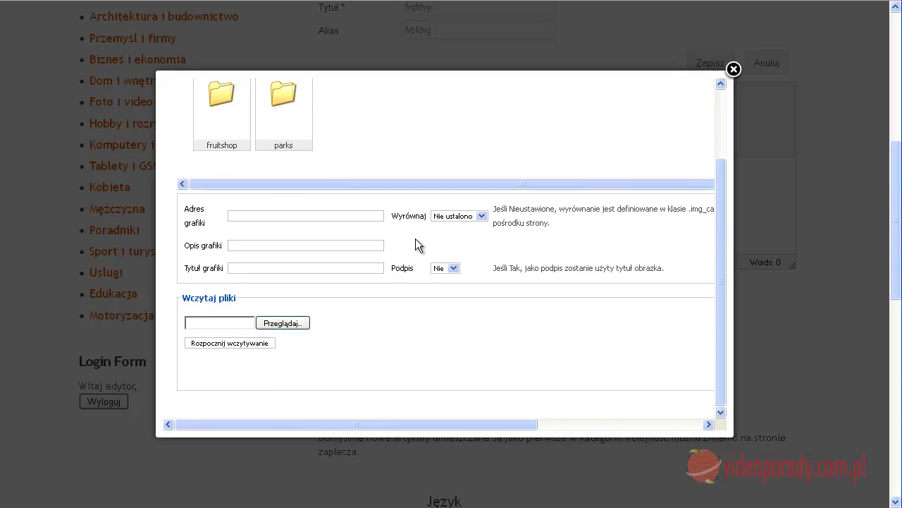
scroll(416, 238, "up", 3)
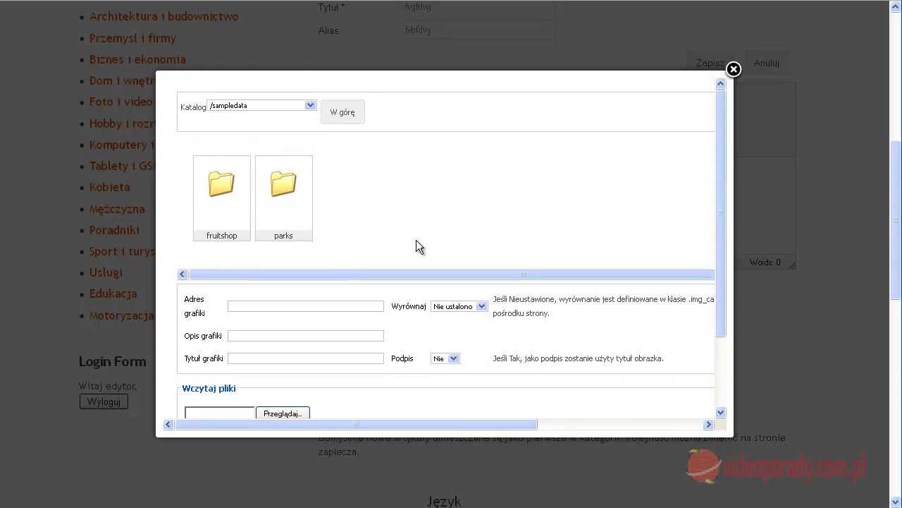
left_click_drag(456, 423, 673, 399)
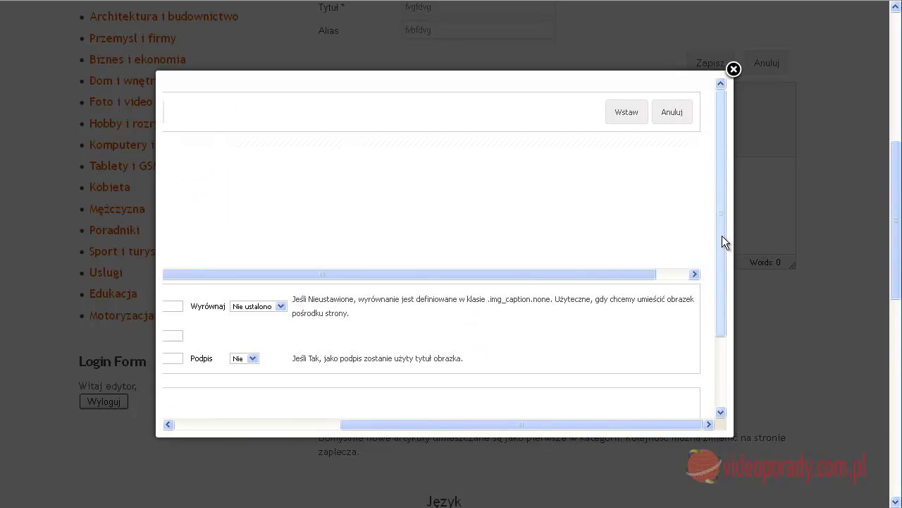
left_click_drag(722, 229, 721, 363)
left_click_drag(657, 421, 417, 424)
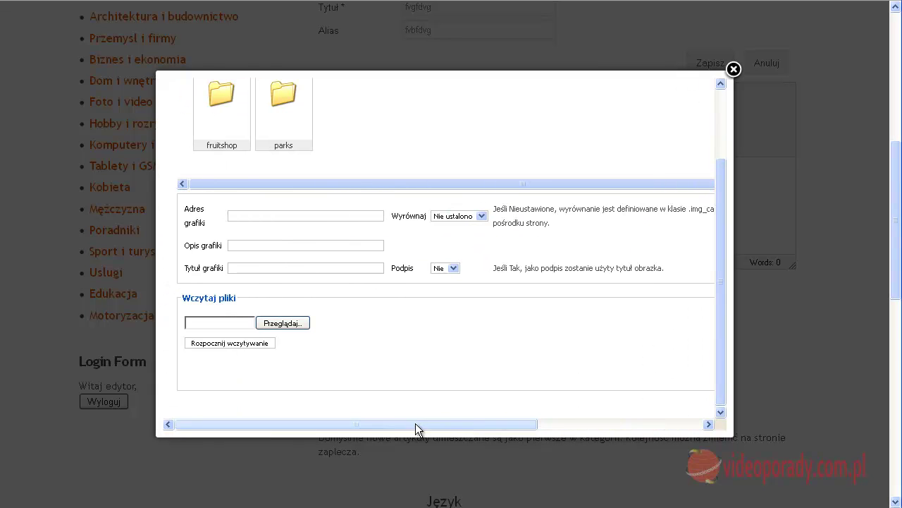
scroll(353, 360, "up", 3)
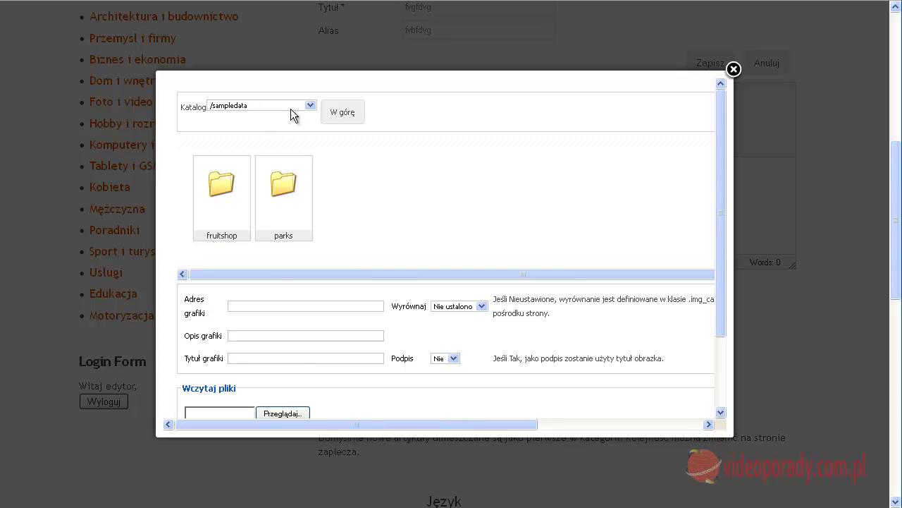
Step: Go back up to the images root and select audi2.jpg
left_click(340, 115)
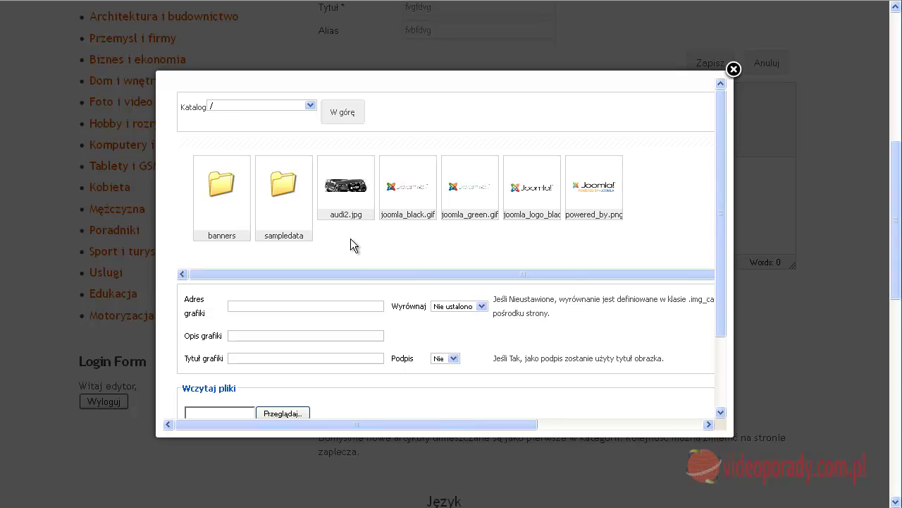
left_click(347, 178)
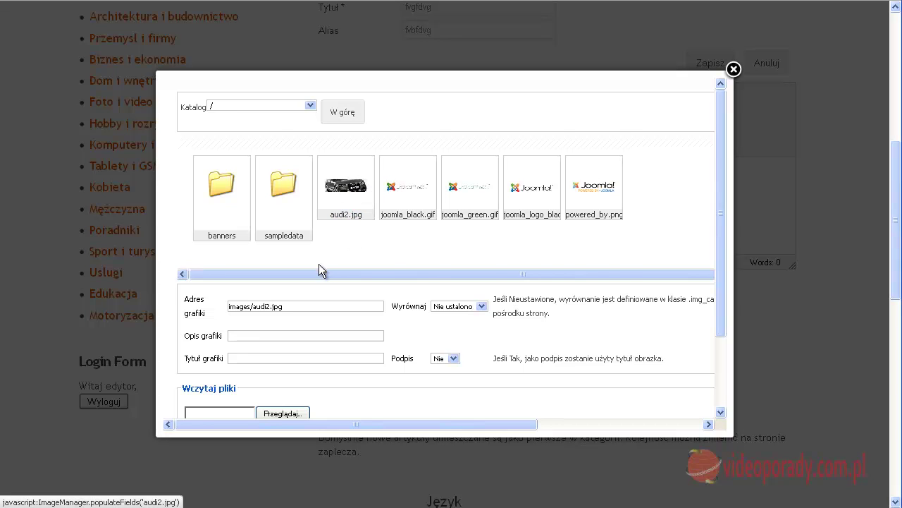
scroll(296, 341, "down", 3)
scroll(587, 361, "down", 2)
scroll(520, 176, "up", 3)
scroll(353, 172, "up", 5)
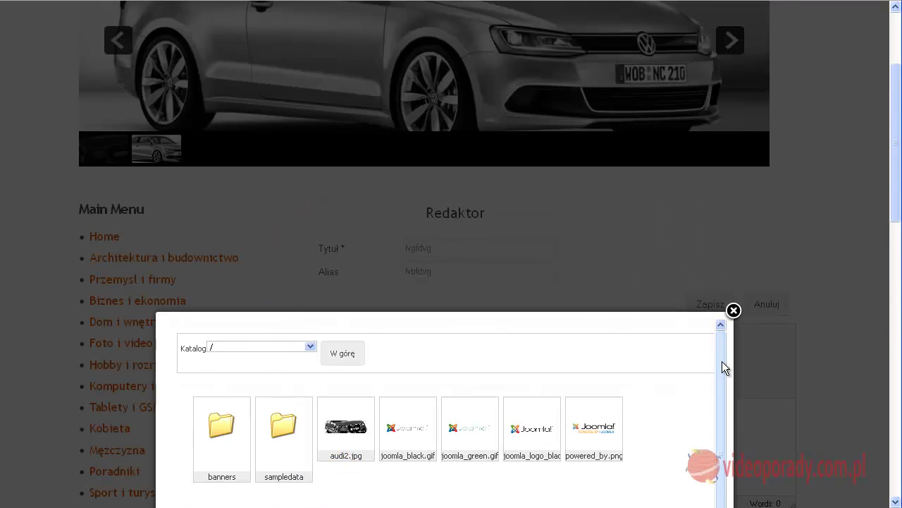
left_click_drag(893, 191, 896, 317)
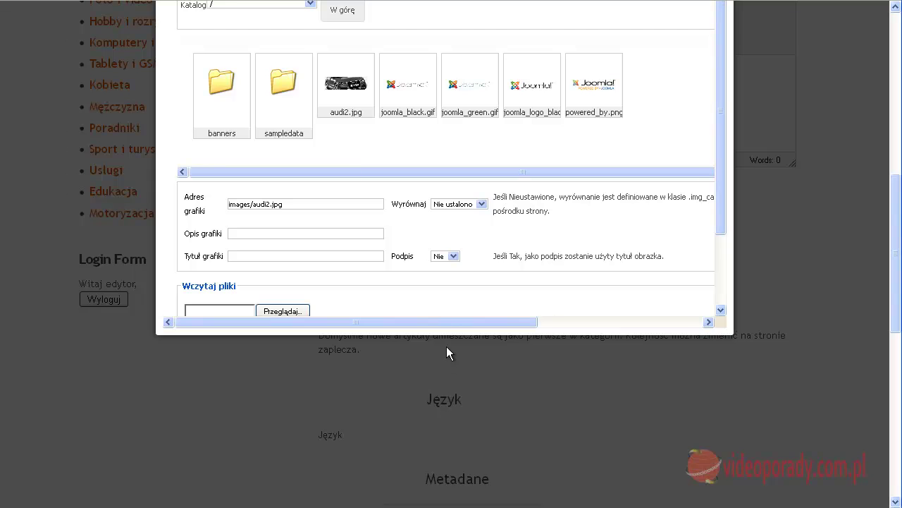
left_click_drag(447, 322, 675, 302)
Step: Insert audi2.jpg into the article and make the editor area taller
left_click(629, 13)
scroll(740, 350, "up", 2)
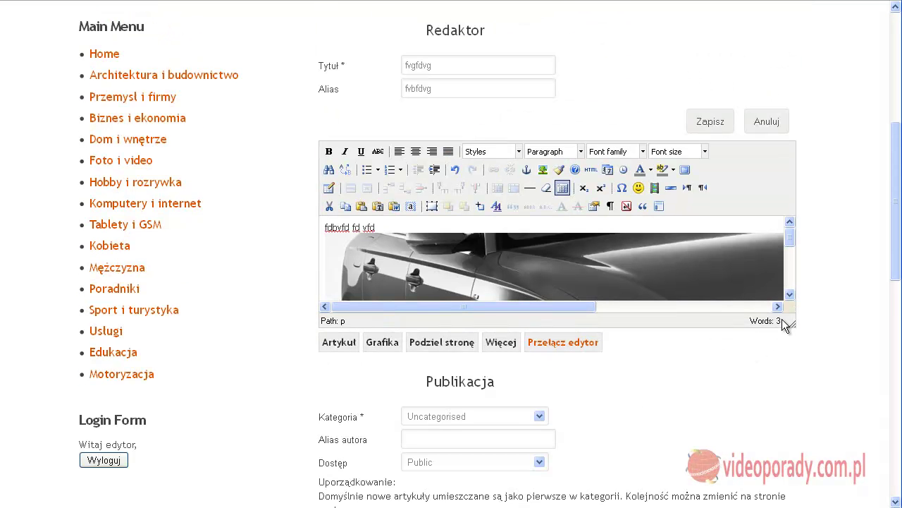
left_click_drag(791, 328, 791, 506)
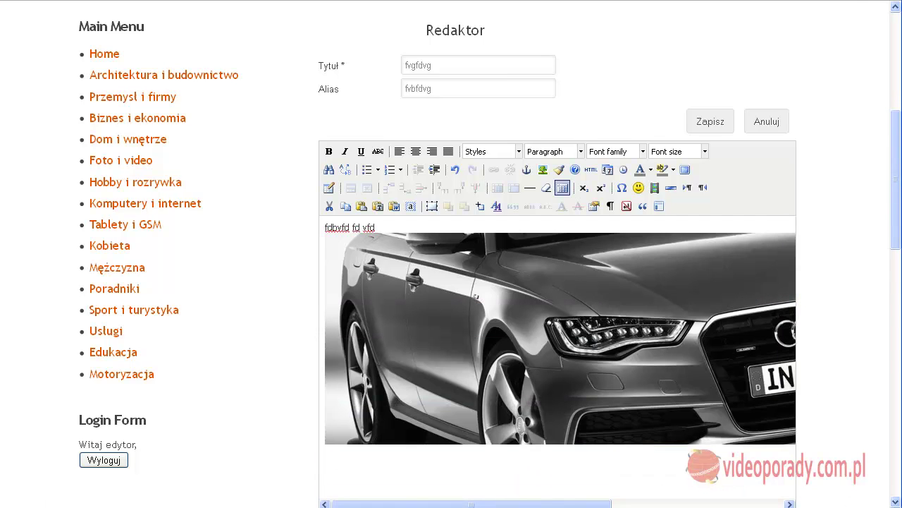
left_click_drag(471, 503, 643, 503)
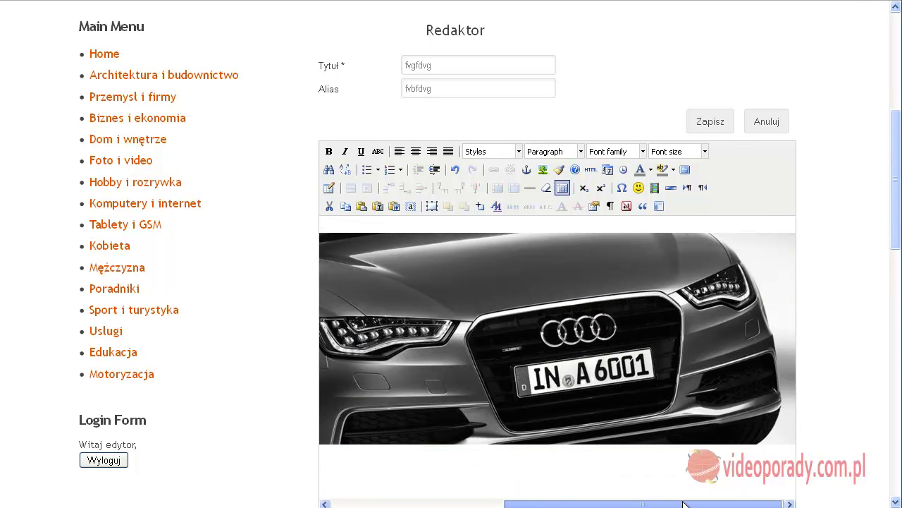
scroll(474, 282, "down", 6)
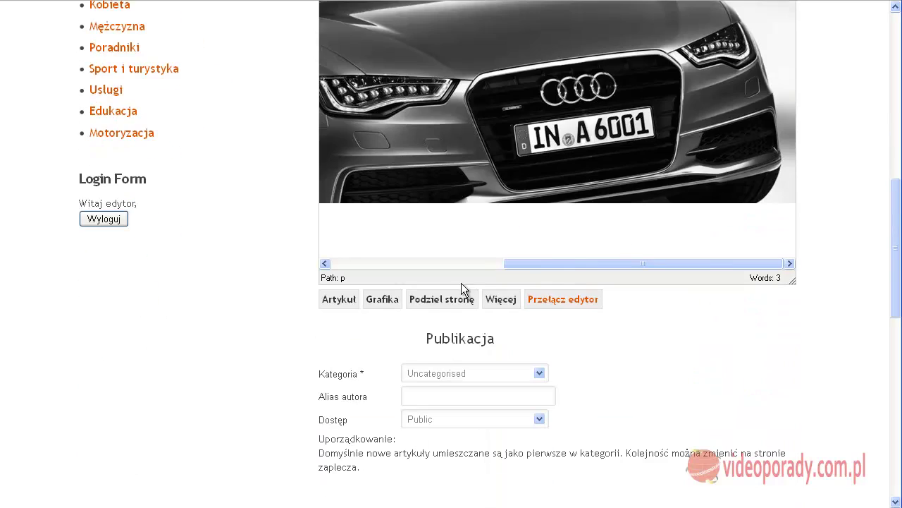
Step: Keep the article's access level (Dostęp) as Public
left_click(545, 373)
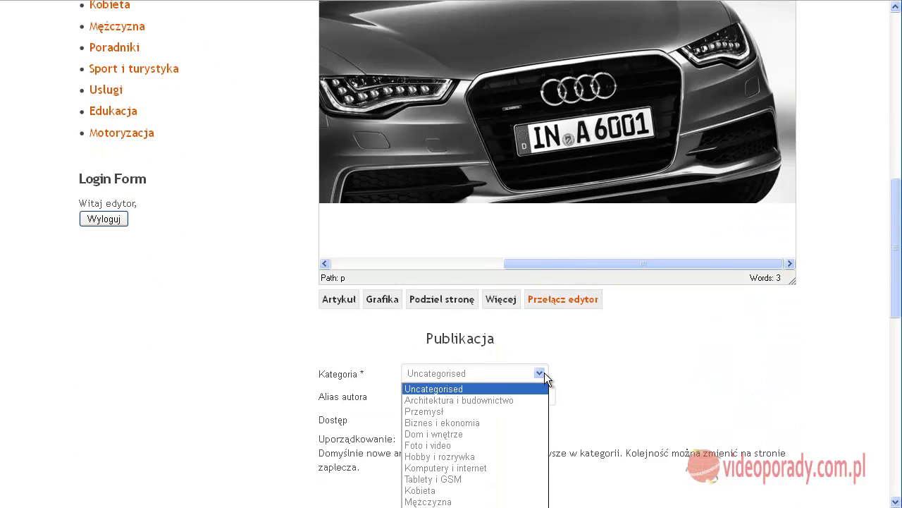
left_click(594, 386)
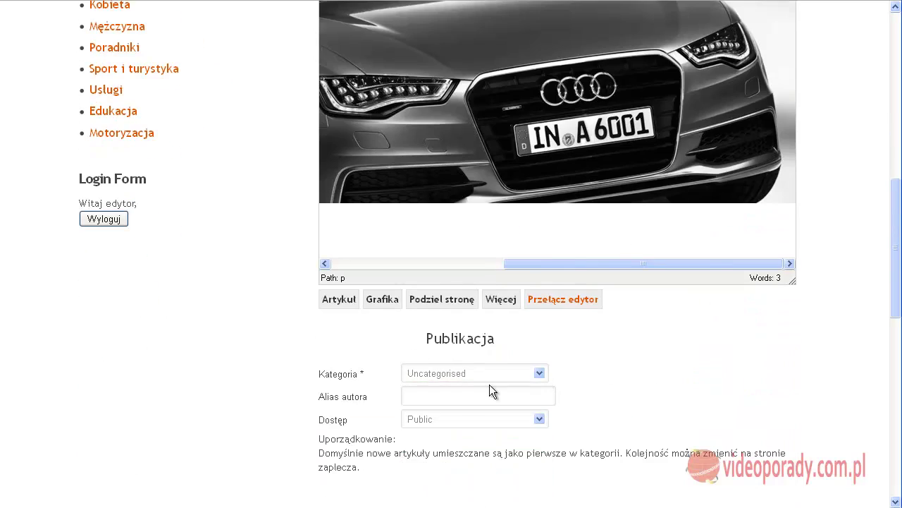
scroll(643, 394, "down", 2)
left_click(539, 340)
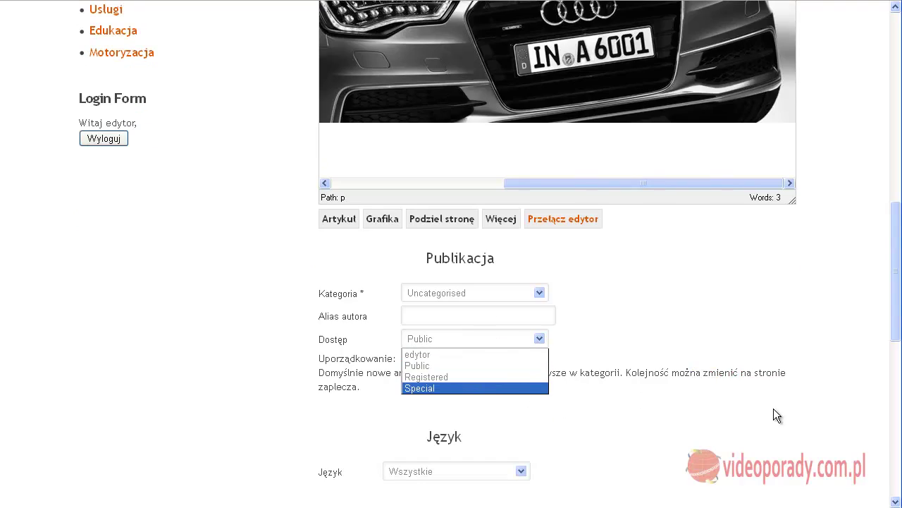
left_click(773, 412)
scroll(634, 406, "down", 4)
scroll(613, 355, "up", 4)
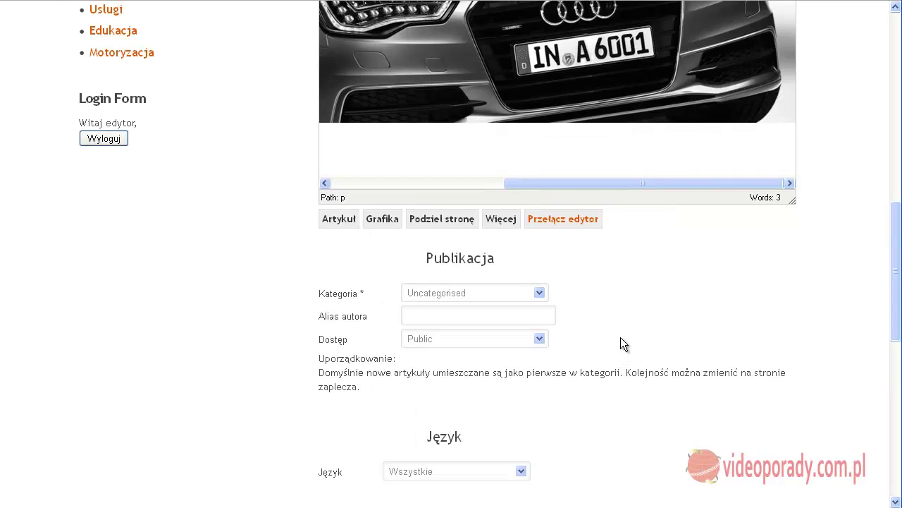
scroll(618, 344, "up", 6)
scroll(617, 344, "up", 4)
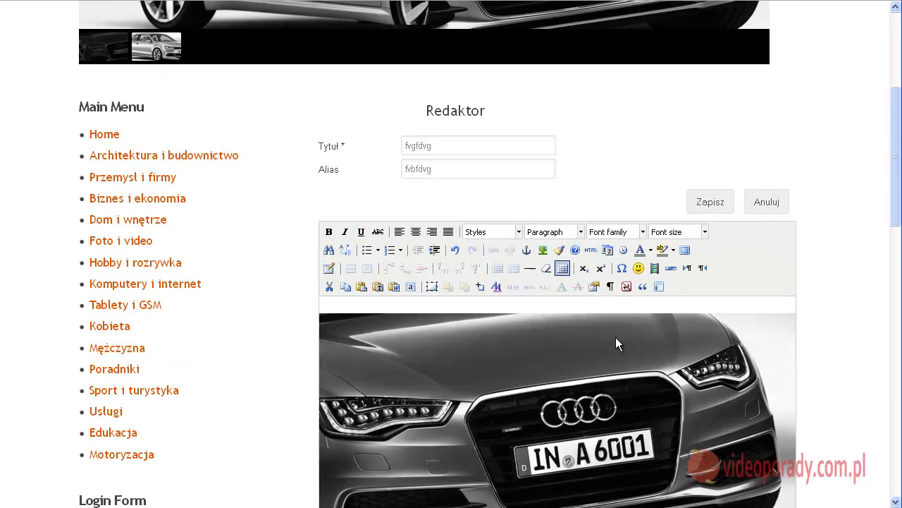
scroll(617, 344, "down", 6)
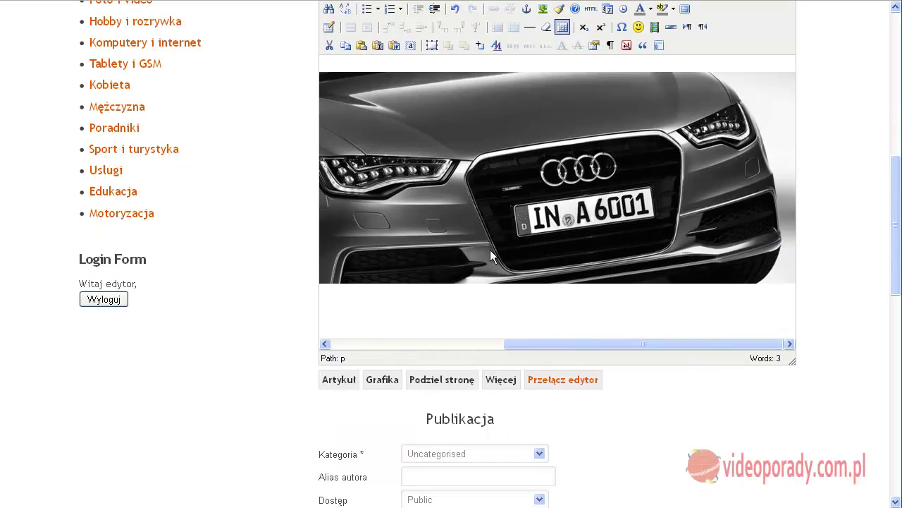
Step: Set the article's Kategoria to Motoryzacja and save it with Zapisz
left_click(539, 454)
scroll(523, 442, "down", 6)
scroll(521, 435, "down", 2)
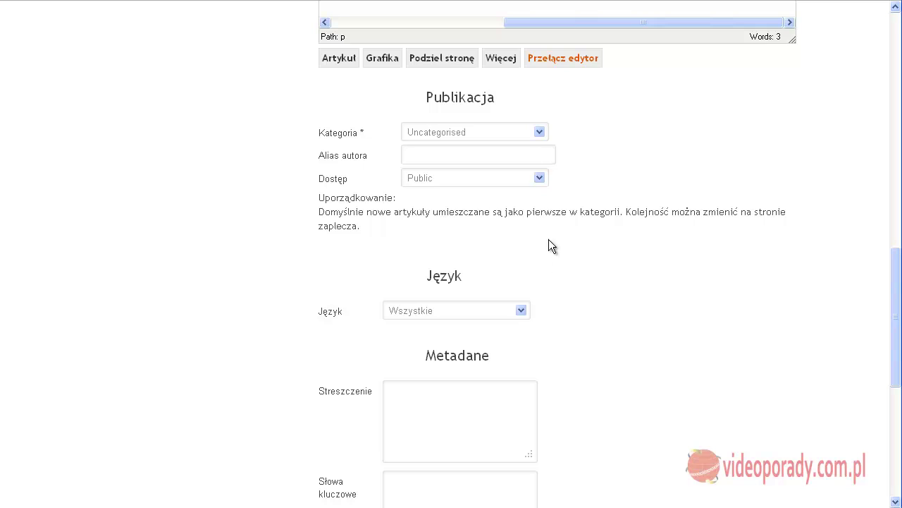
left_click(539, 132)
left_click(484, 318)
scroll(719, 324, "up", 2)
scroll(730, 328, "up", 20)
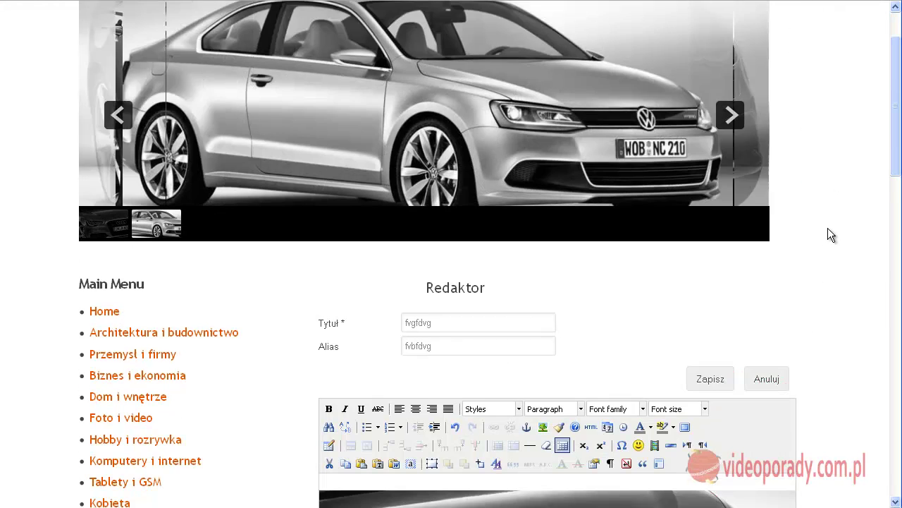
scroll(831, 232, "down", 4)
left_click(702, 221)
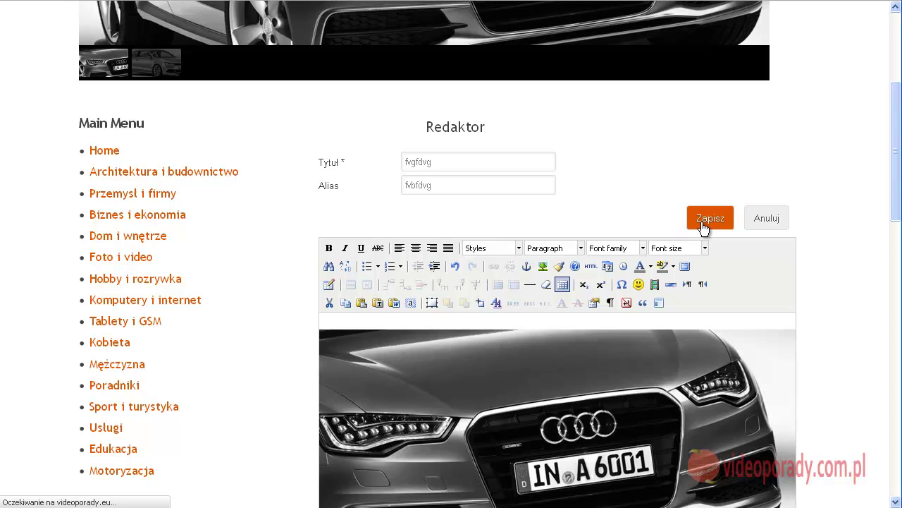
Step: After the 'Artykuł pomyślnie wysłano' message, view the Motoryzacja section from Main Menu
scroll(588, 283, "down", 8)
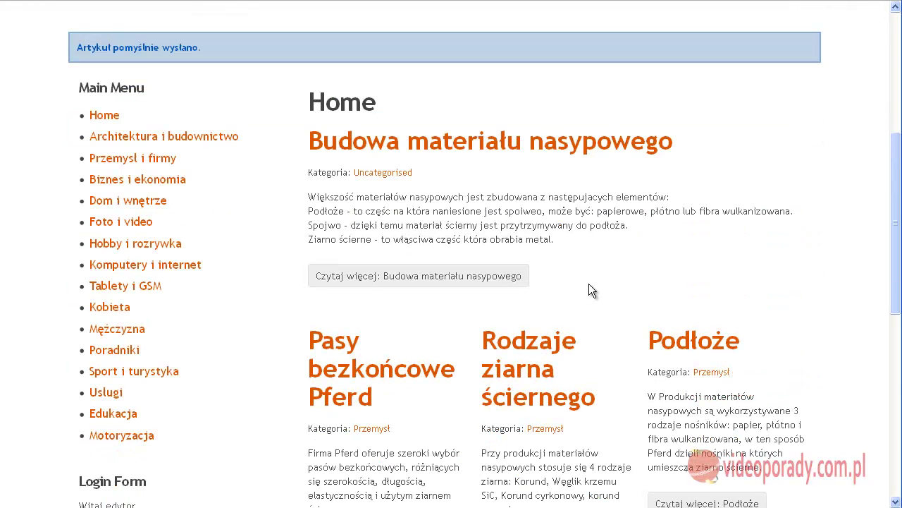
left_click(149, 433)
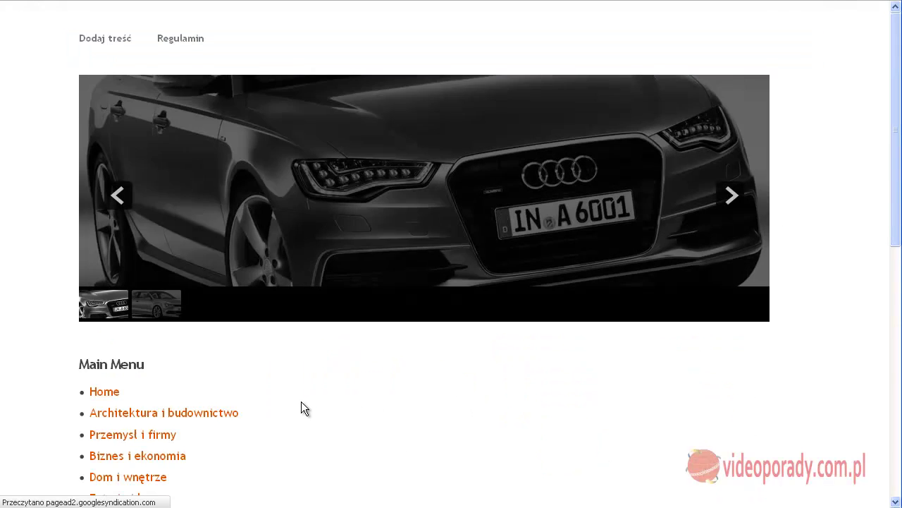
scroll(364, 362, "down", 8)
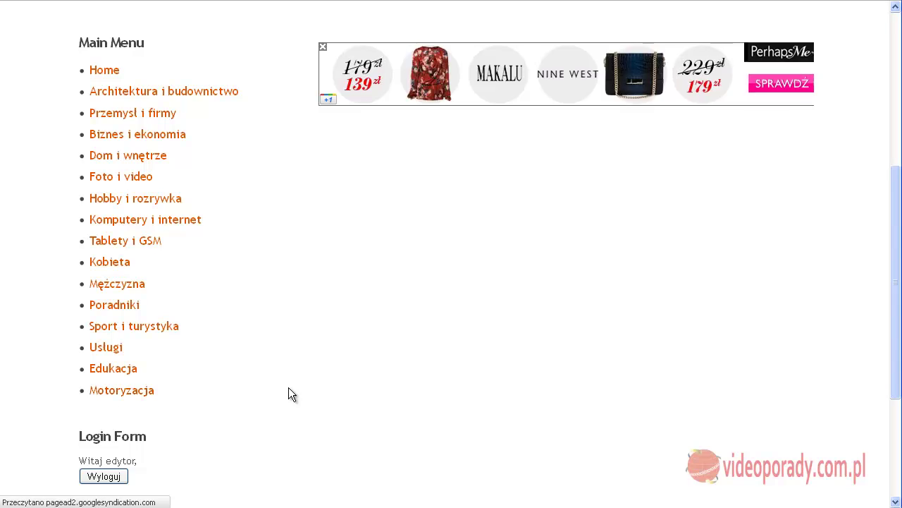
scroll(288, 387, "up", 8)
scroll(288, 387, "down", 6)
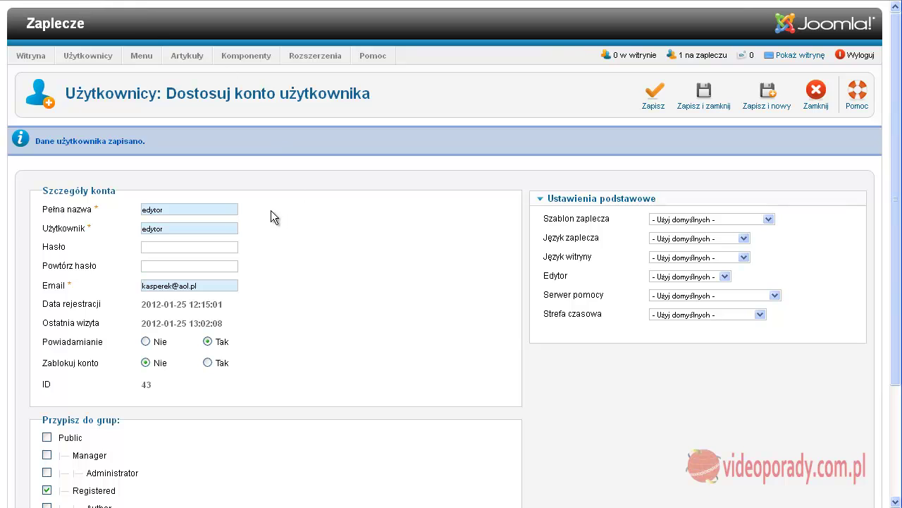
Step: Close the editor's account and view the Grupy user groups list
left_click(816, 92)
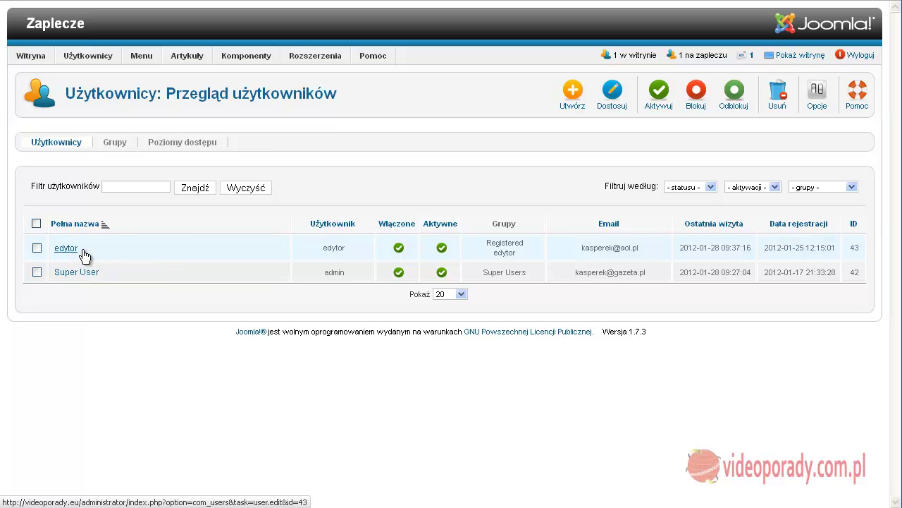
mouse_move(246, 55)
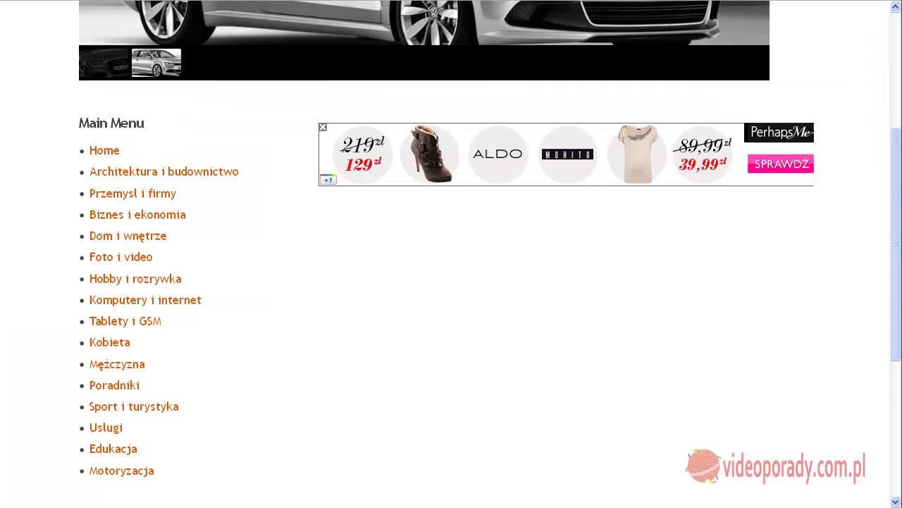
scroll(124, 400, "down", 3)
scroll(76, 286, "up", 2)
scroll(212, 141, "up", 3)
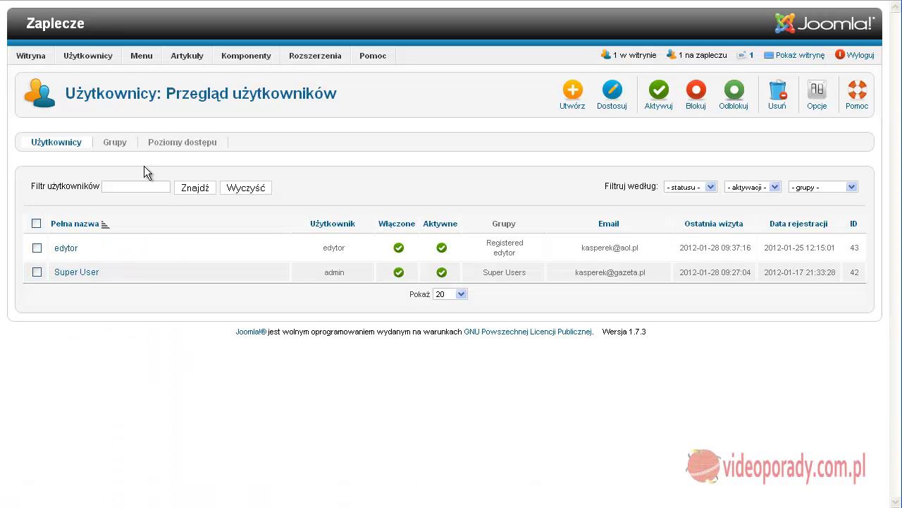
left_click(108, 143)
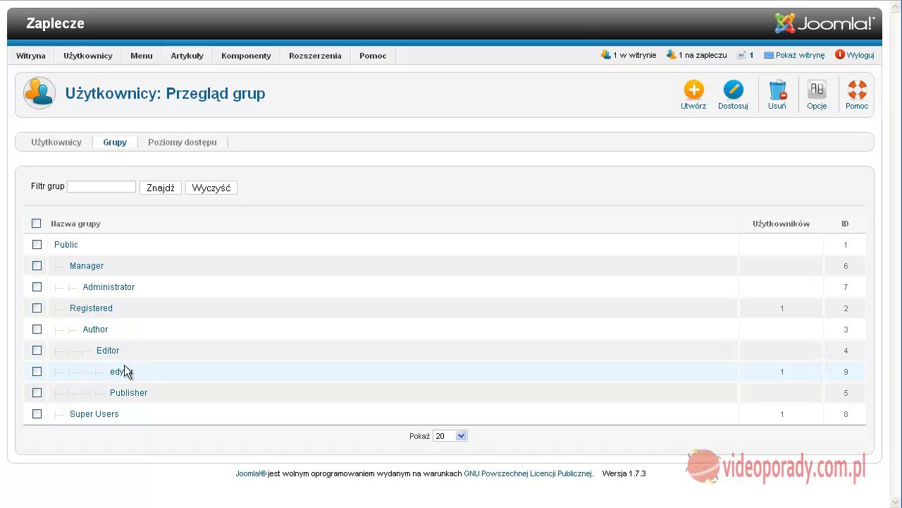
Step: Inspect the edytor access level without changes, then return to Użytkownicy
left_click(174, 152)
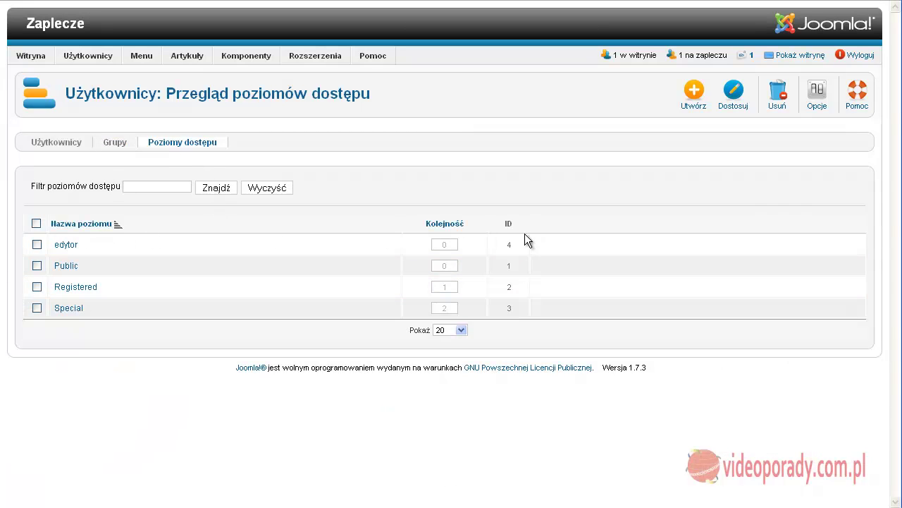
left_click(66, 246)
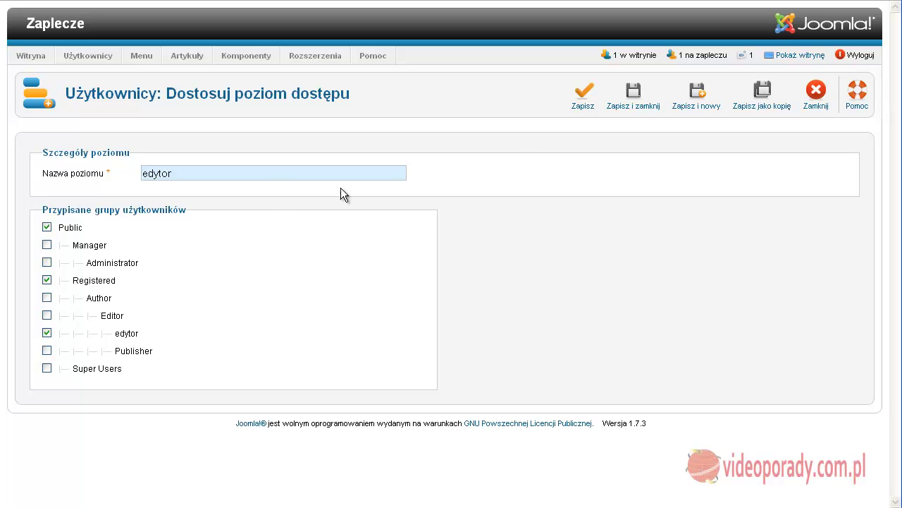
left_click(818, 95)
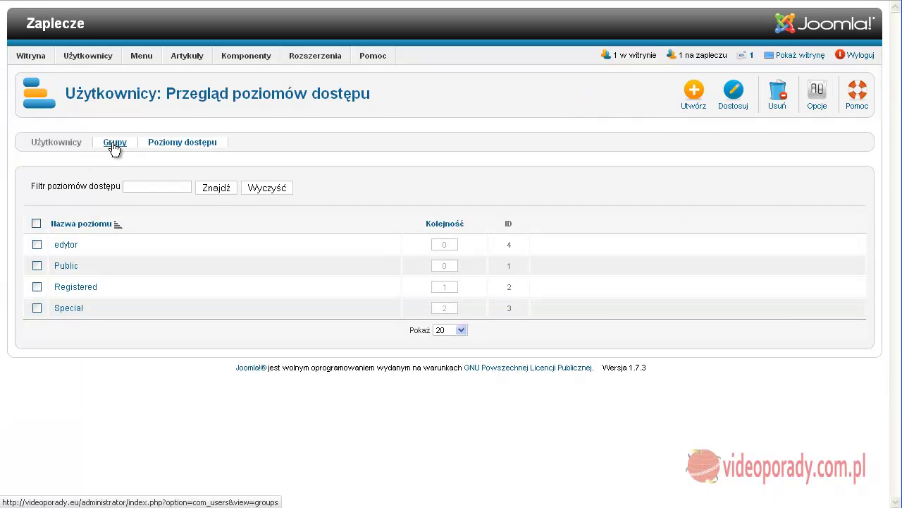
left_click(114, 145)
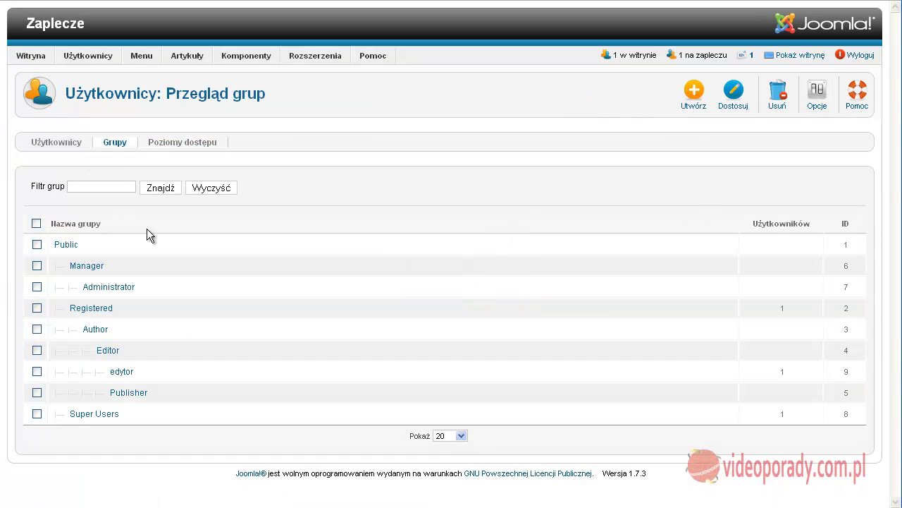
left_click(49, 143)
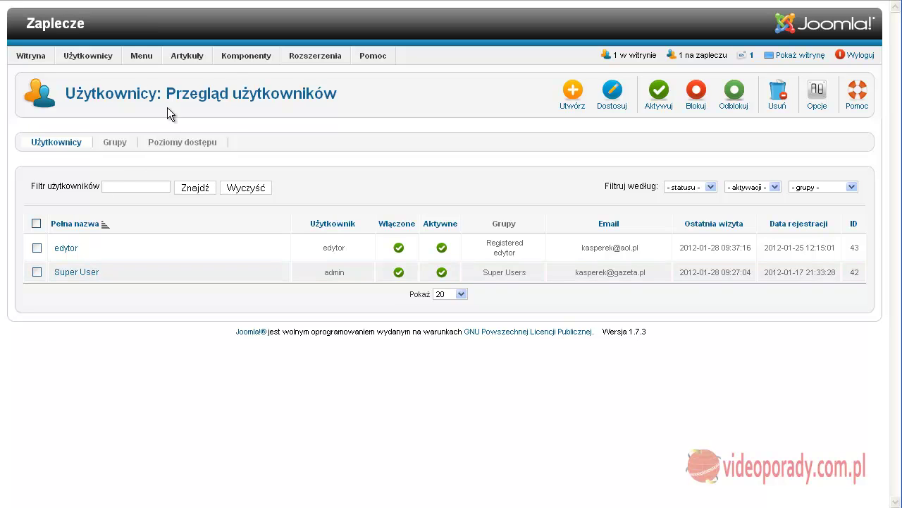
Step: Open the Articles global options on the Uprawnienia permissions tab
mouse_move(187, 62)
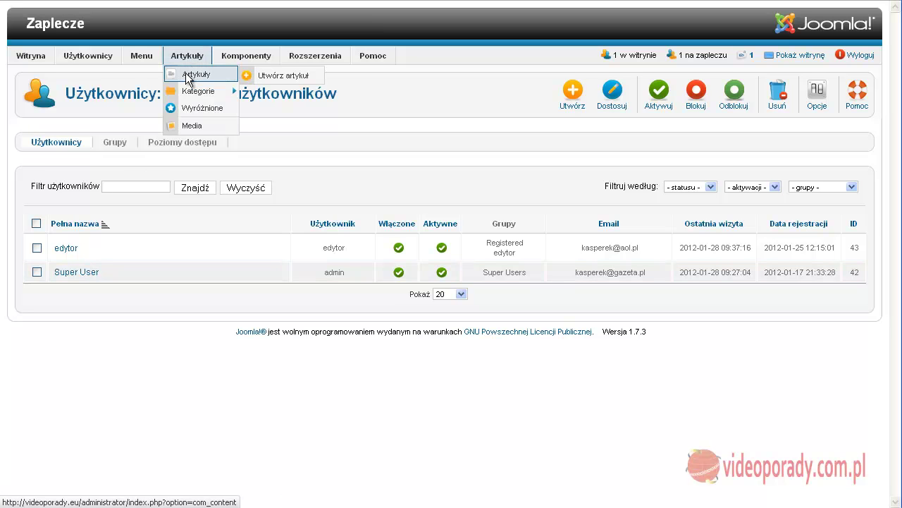
left_click(185, 73)
scroll(164, 191, "down", 5)
scroll(395, 184, "up", 5)
left_click(818, 101)
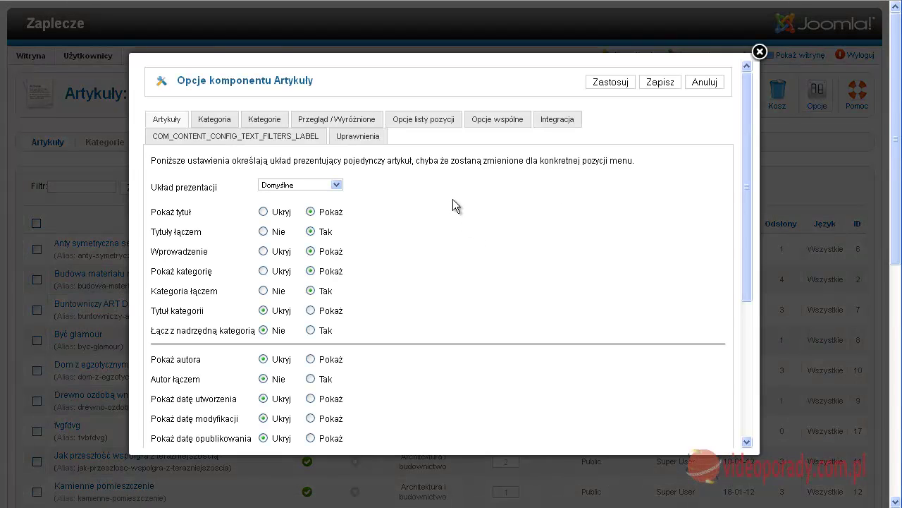
left_click(359, 143)
scroll(493, 224, "down", 3)
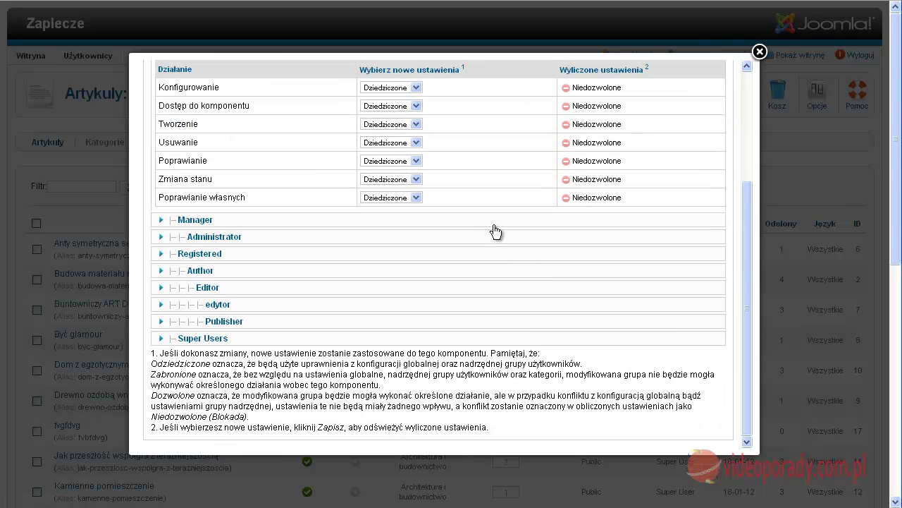
Step: Set edytor's Poprawianie to Zabronione, then expand the Publisher group's permissions
left_click(218, 304)
scroll(375, 254, "down", 3)
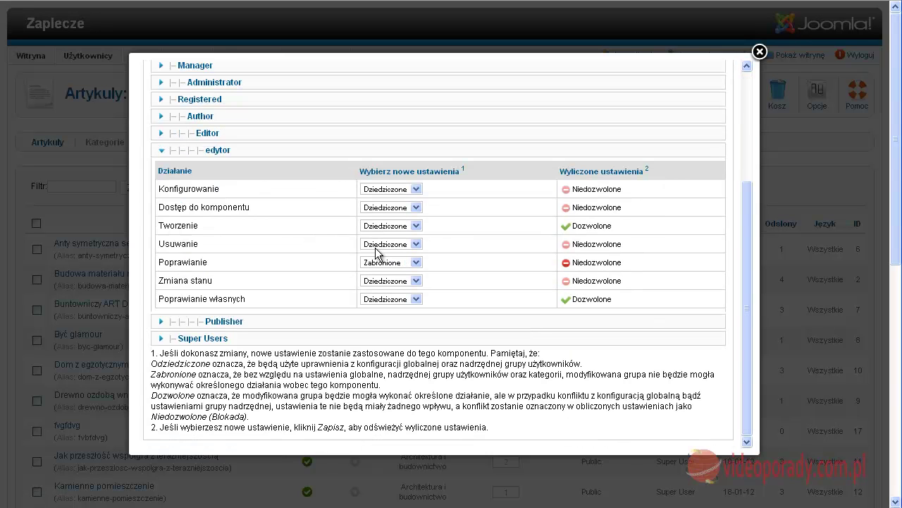
mouse_move(200, 223)
mouse_move(174, 250)
left_click(416, 263)
left_click(417, 262)
left_click(232, 322)
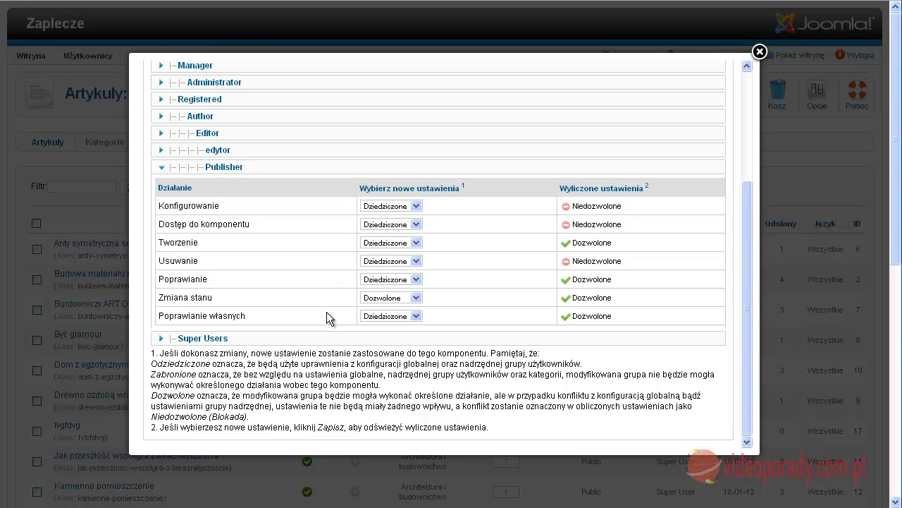
scroll(326, 315, "up", 3)
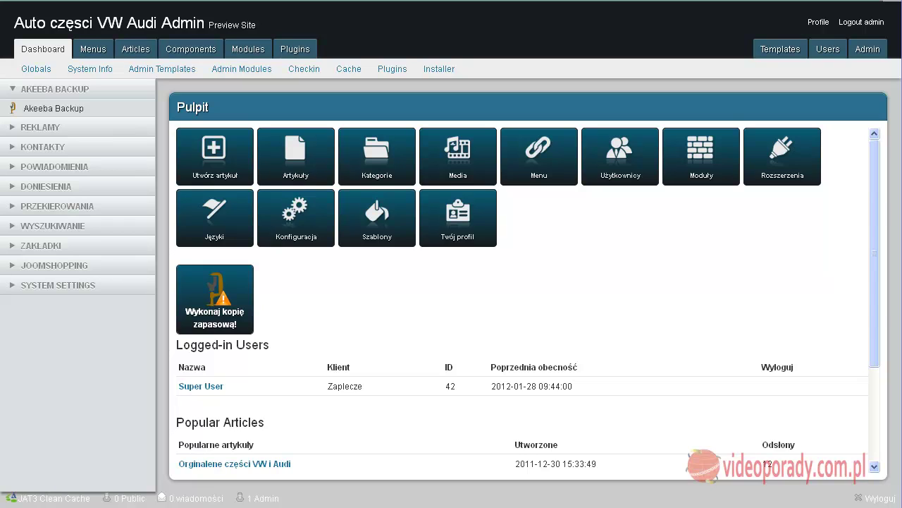
Step: Check in the users list that the seller is in Registered and Sprzedawca groups
left_click_drag(874, 172, 875, 320)
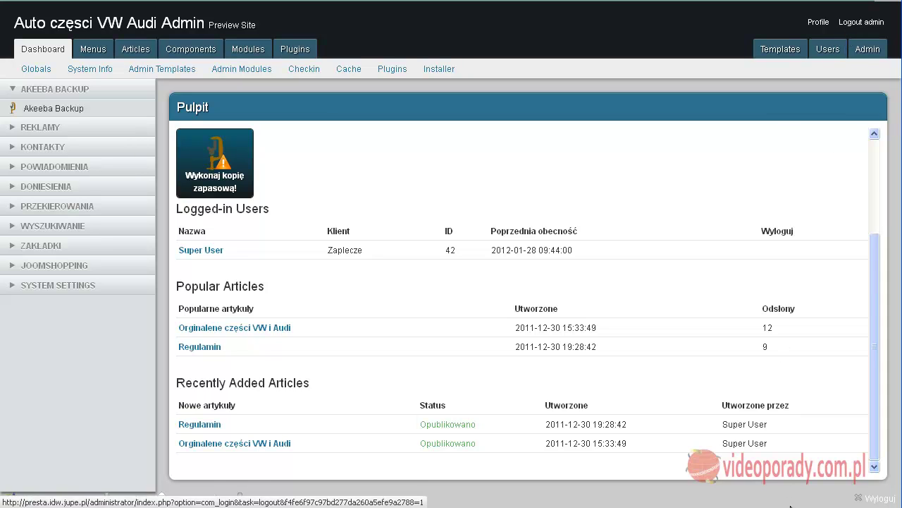
left_click(827, 49)
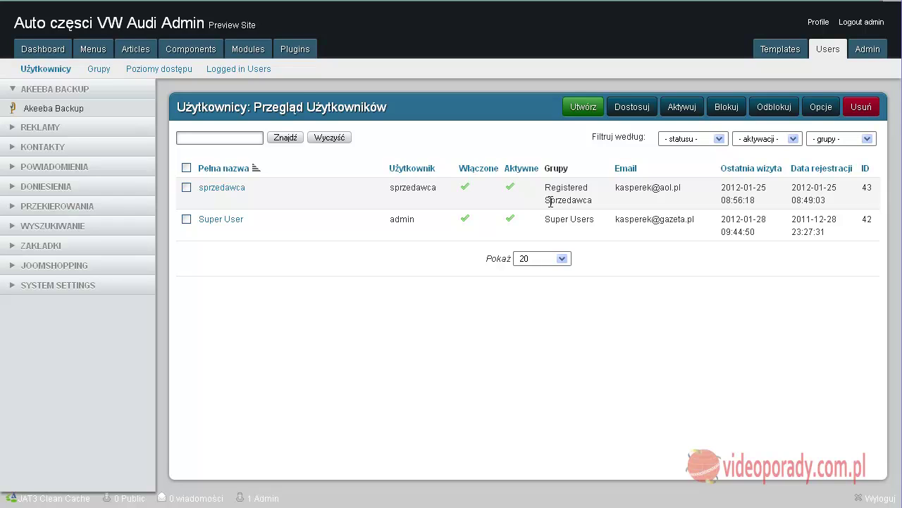
left_click_drag(595, 202, 553, 202)
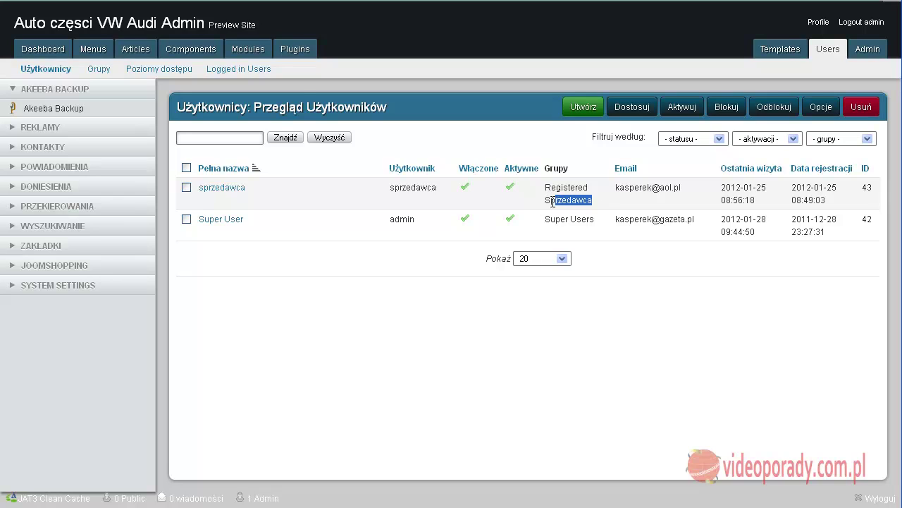
left_click(531, 202)
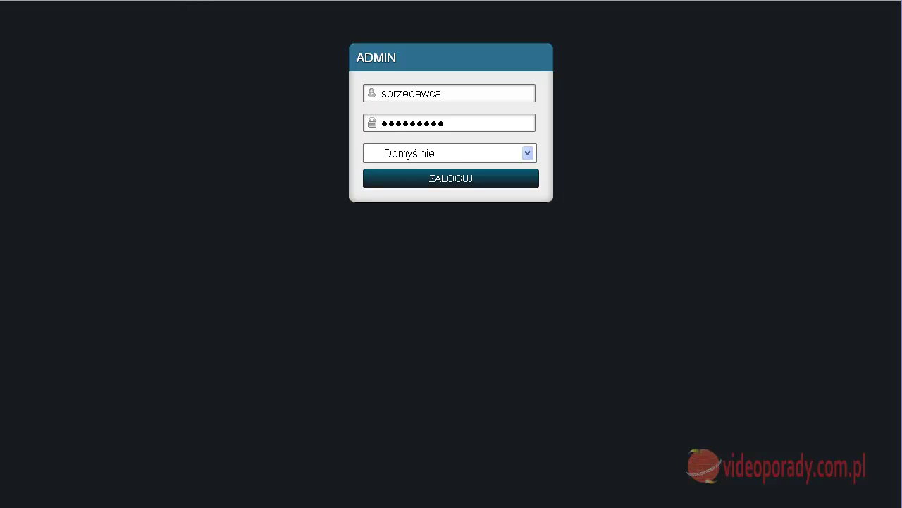
Step: Log in to the Joomla backend with the seller's account credentials
mouse_move(437, 0)
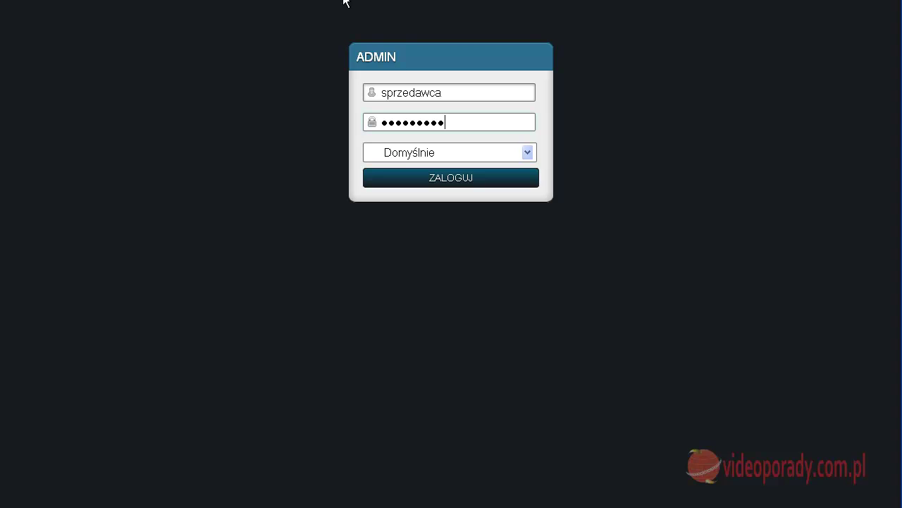
left_click(445, 182)
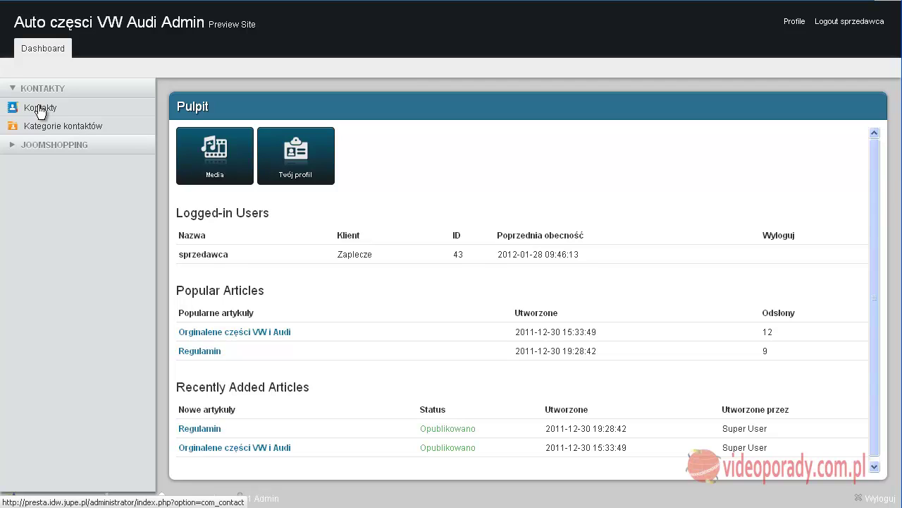
Step: Check the seller can open JoomShopping Products, Orders and Options
left_click(44, 145)
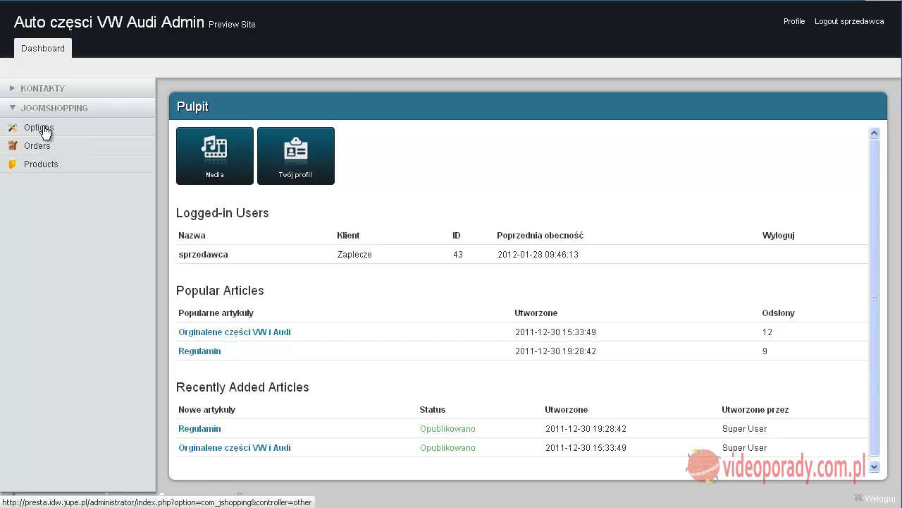
left_click(41, 164)
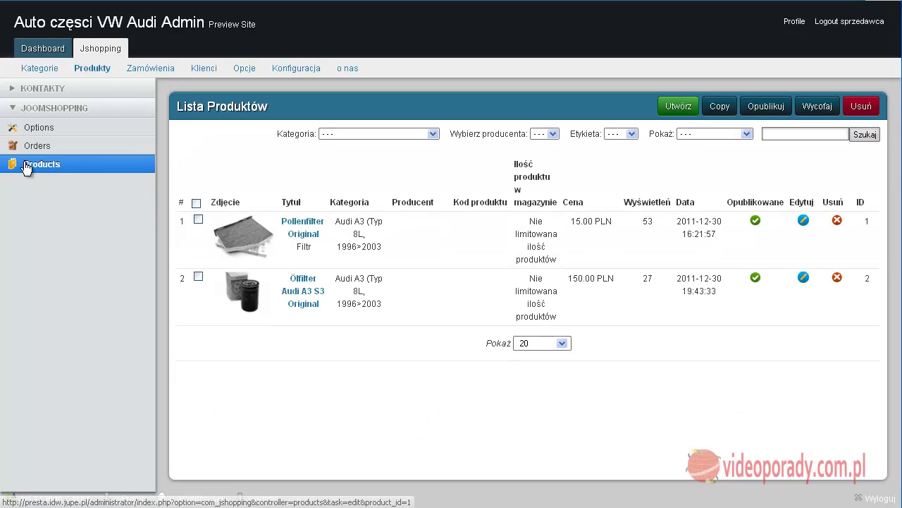
left_click(34, 150)
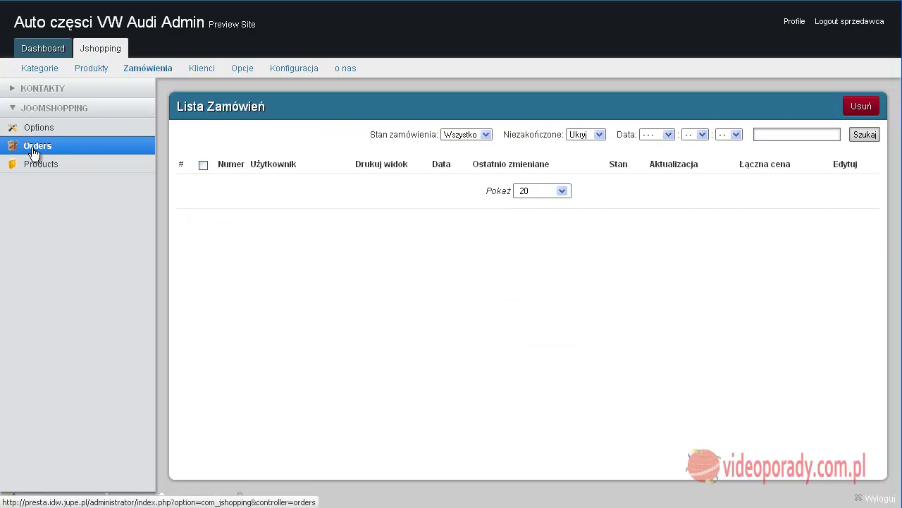
left_click(37, 130)
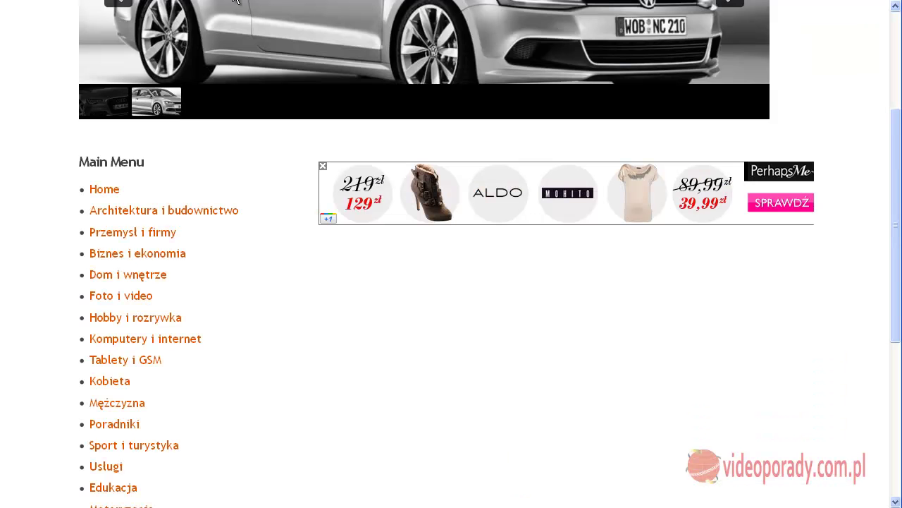
scroll(123, 218, "down", 5)
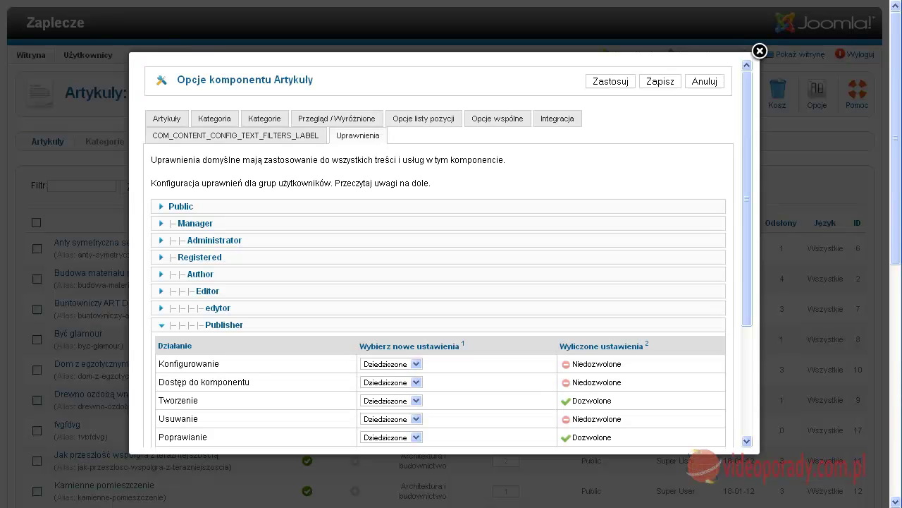
Step: Cancel the Articles options and open the fvgfdvg article for editing
left_click(703, 83)
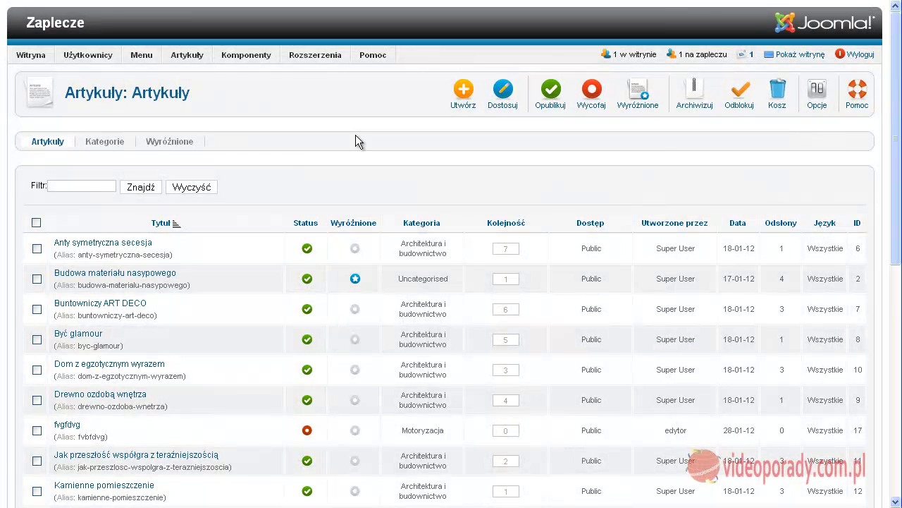
mouse_move(97, 61)
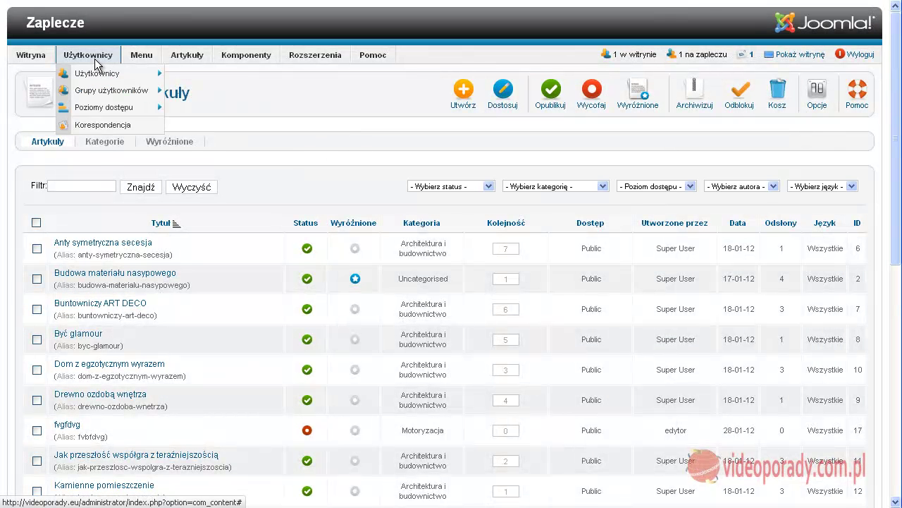
mouse_move(165, 56)
left_click(184, 74)
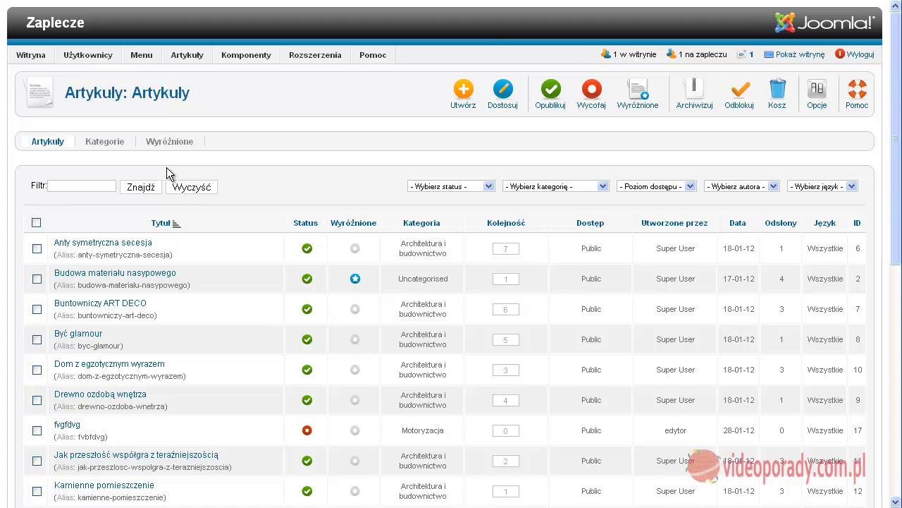
scroll(165, 167, "down", 3)
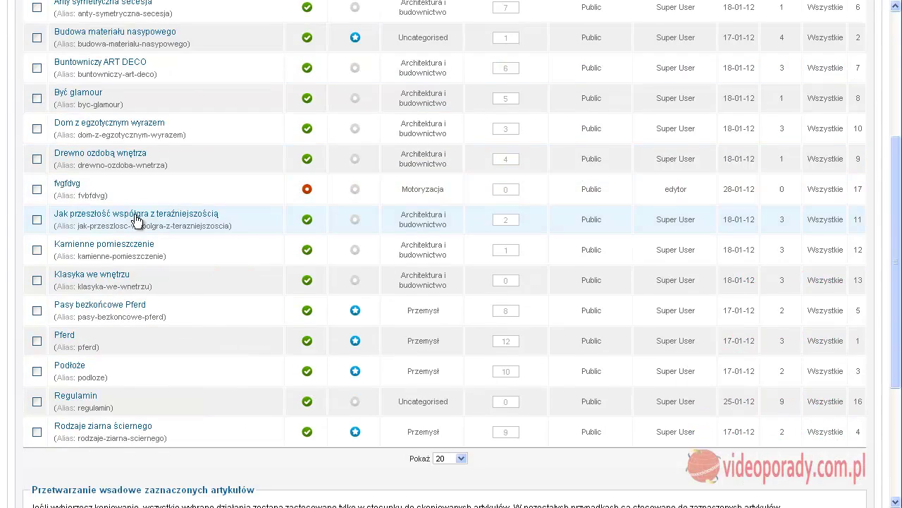
left_click(73, 184)
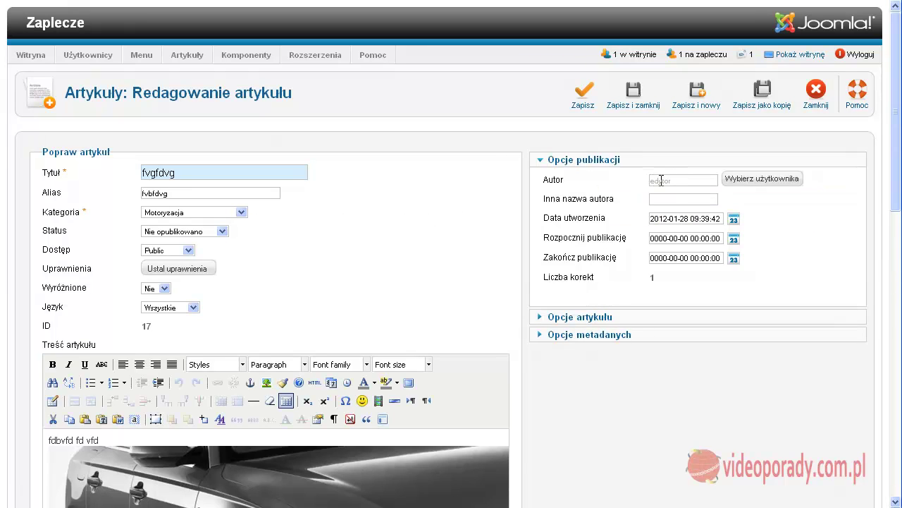
Step: Set the fvgfdvg article's status to Opublikowano and save and close it
scroll(600, 176, "down", 4)
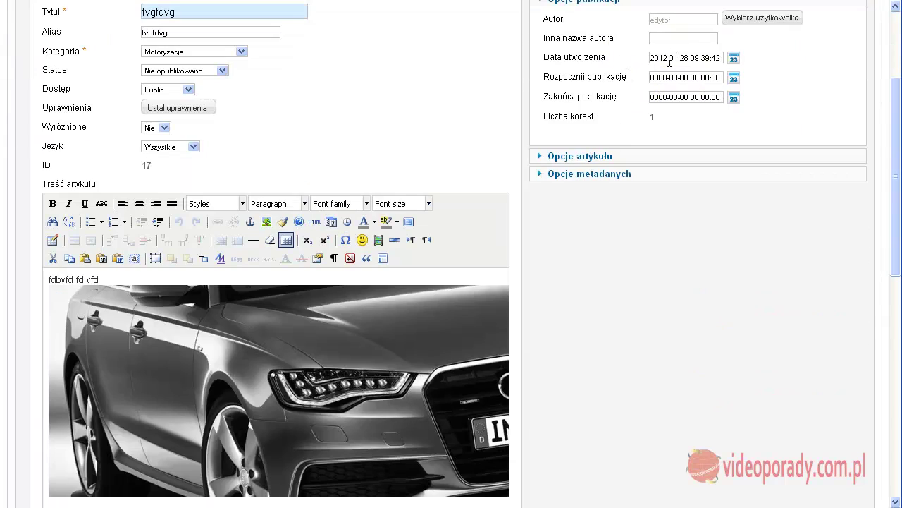
scroll(621, 116, "down", 4)
left_click(199, 205)
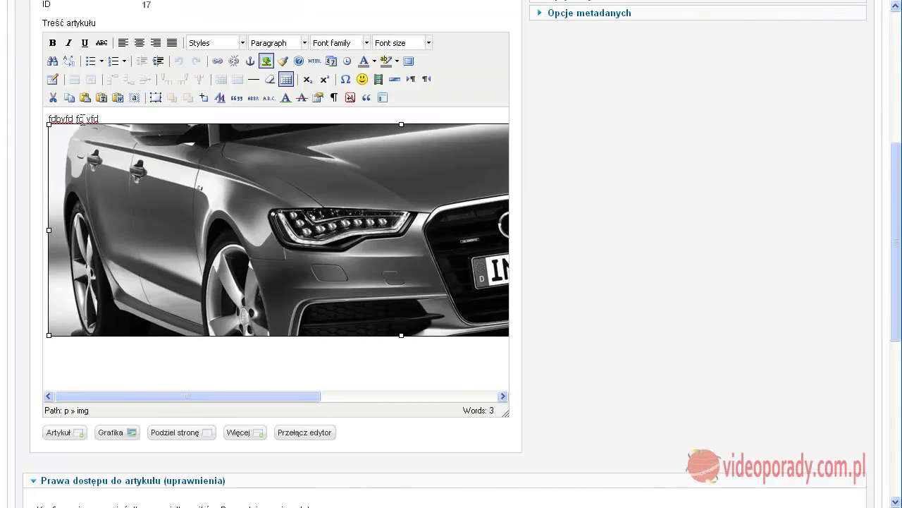
left_click(222, 307)
left_click_drag(169, 402, 381, 397)
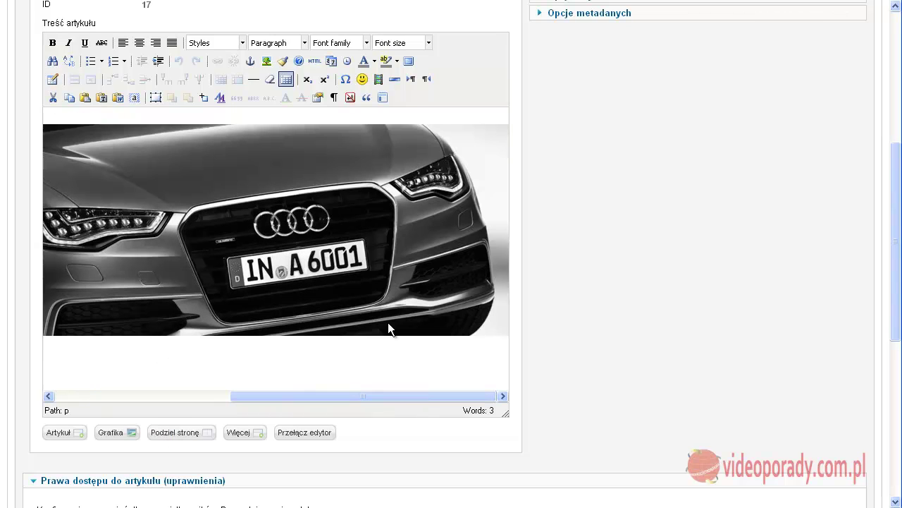
scroll(232, 212, "up", 6)
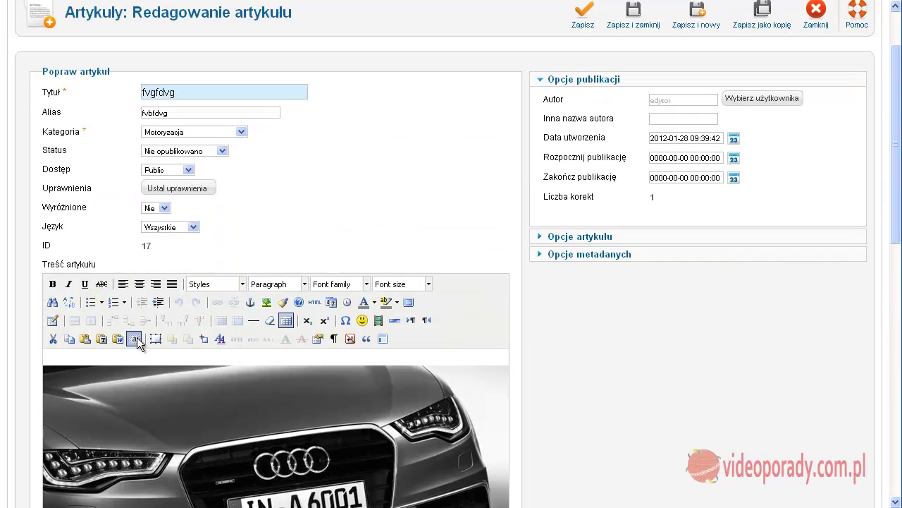
scroll(634, 367, "up", 2)
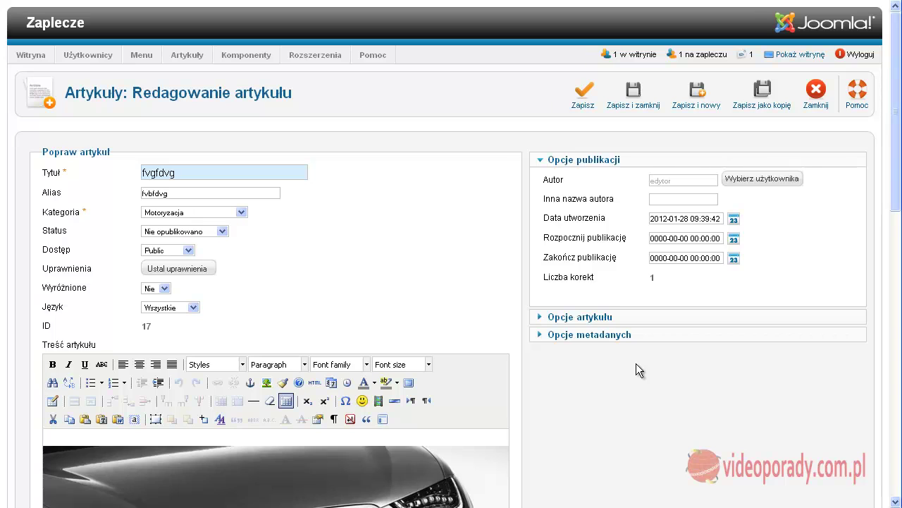
left_click(223, 232)
left_click(173, 242)
left_click(633, 95)
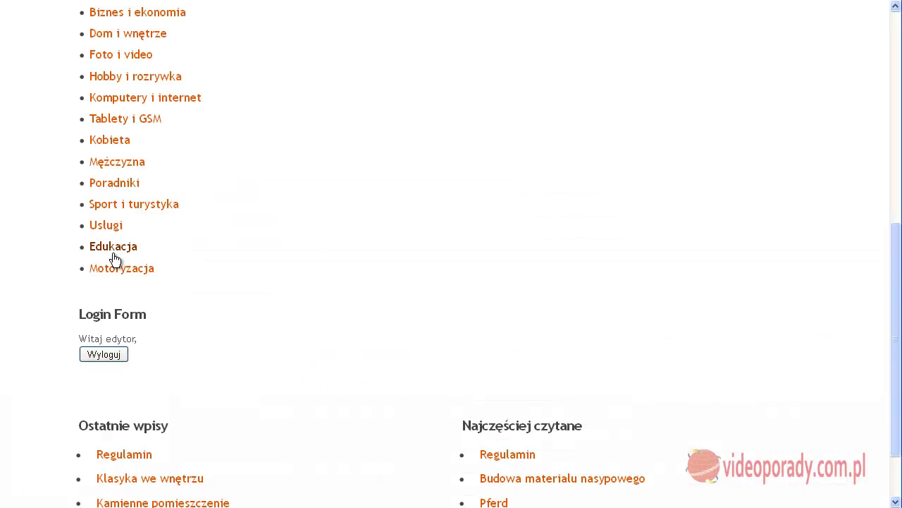
Step: Open the Motoryzacja category on the site and find the fvgfdvg article with its car image
left_click(117, 271)
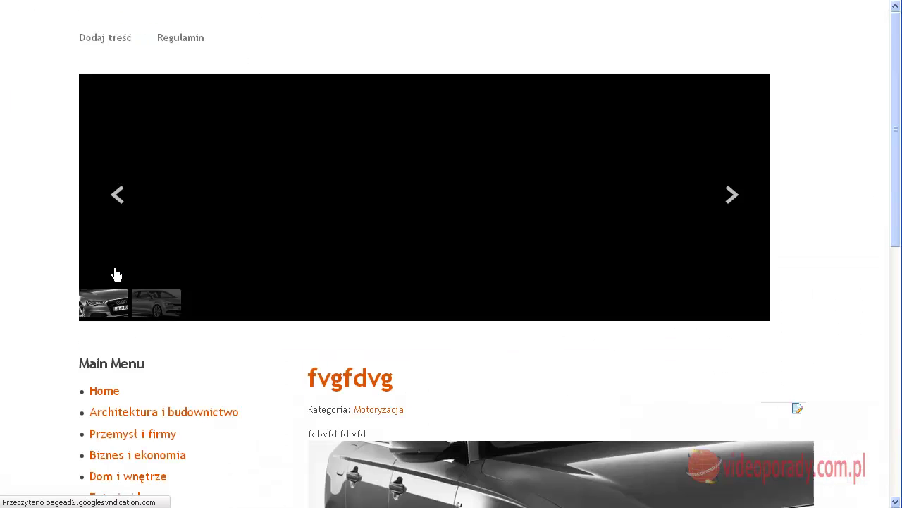
scroll(258, 247, "down", 3)
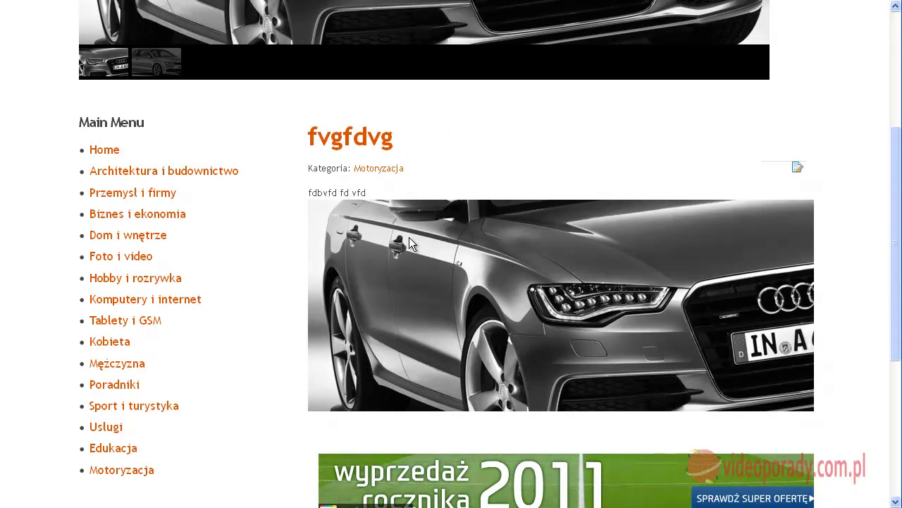
scroll(274, 302, "down", 3)
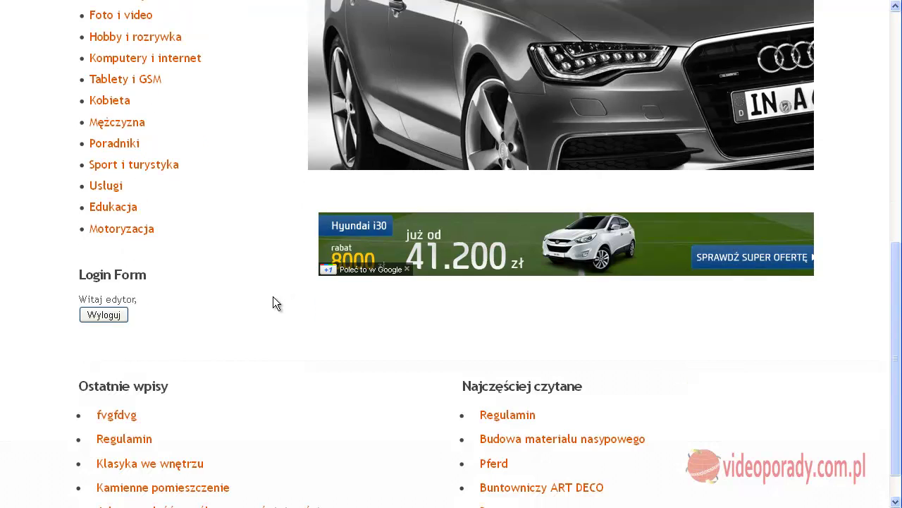
scroll(272, 297, "up", 3)
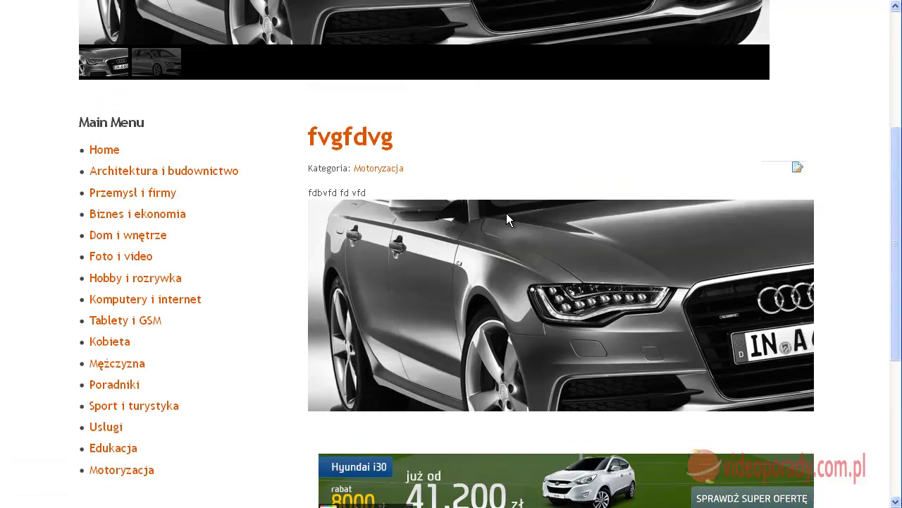
Step: Open the fvgfdvg article in the frontend editor
left_click(798, 170)
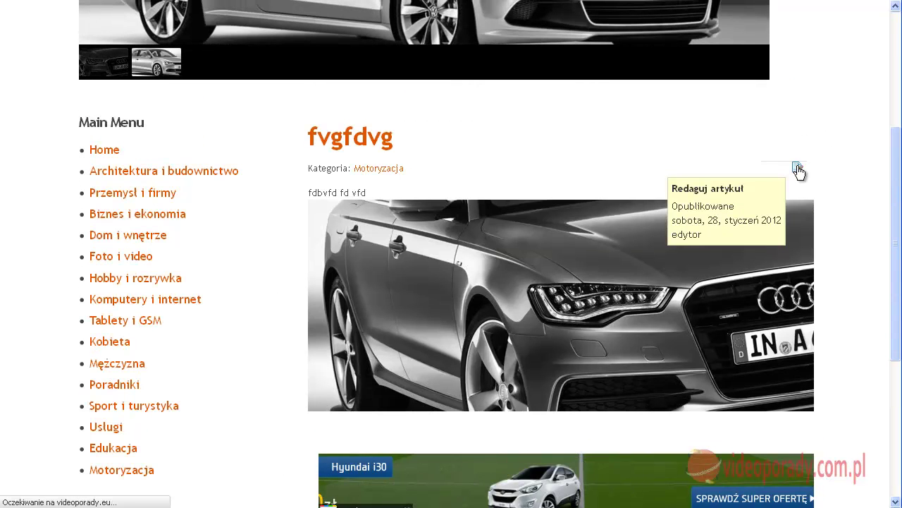
scroll(661, 277, "down", 2)
scroll(662, 277, "down", 1)
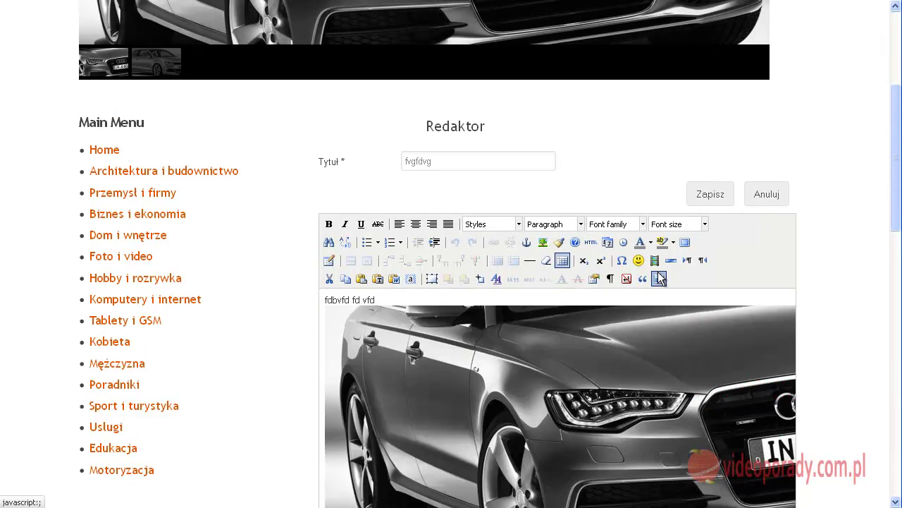
scroll(628, 308, "down", 1)
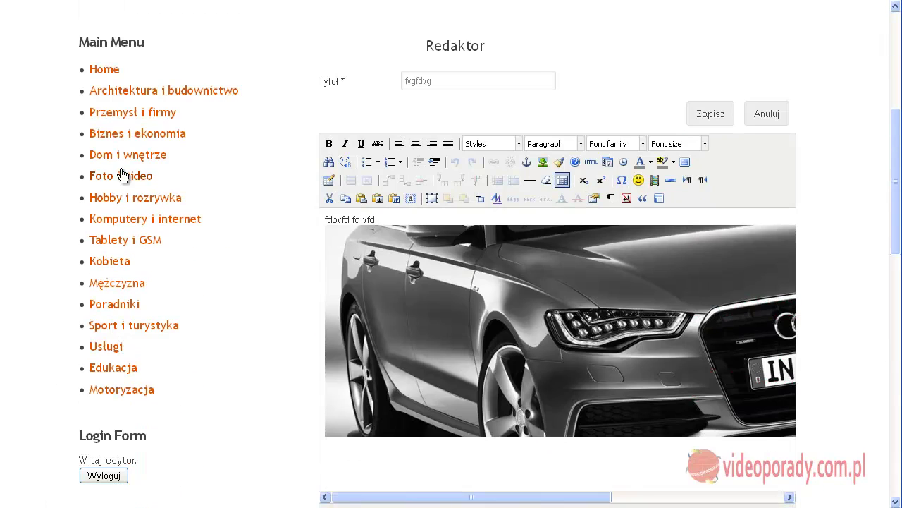
Step: Browse the Architektura i budownictwo category, then go back to Motoryzacja
left_click(209, 92)
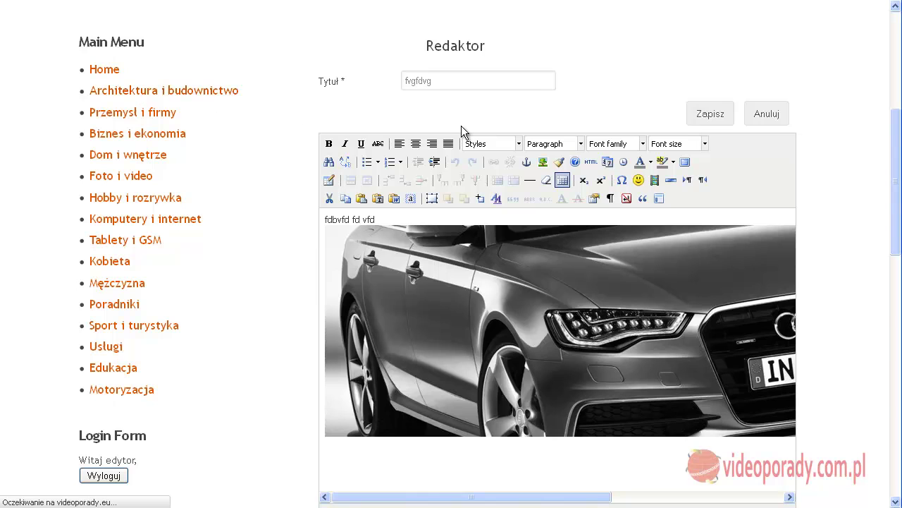
scroll(462, 131, "down", 3)
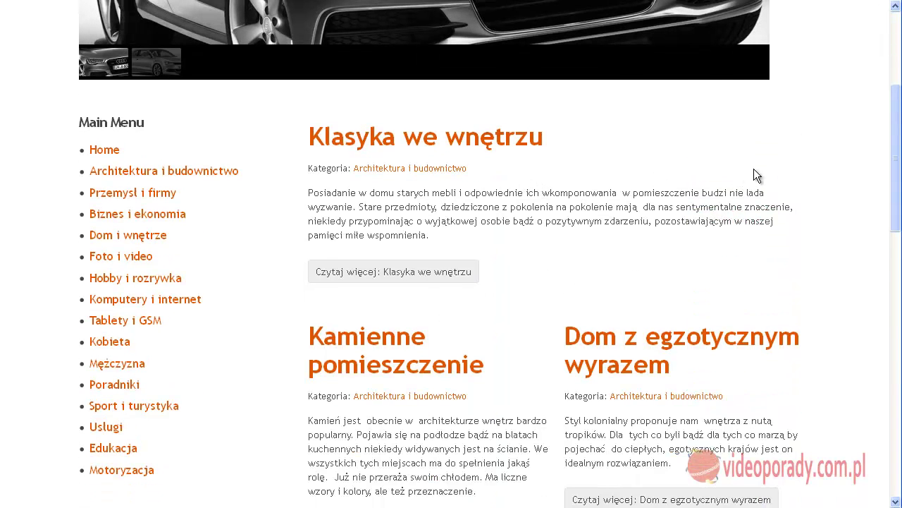
left_click(124, 470)
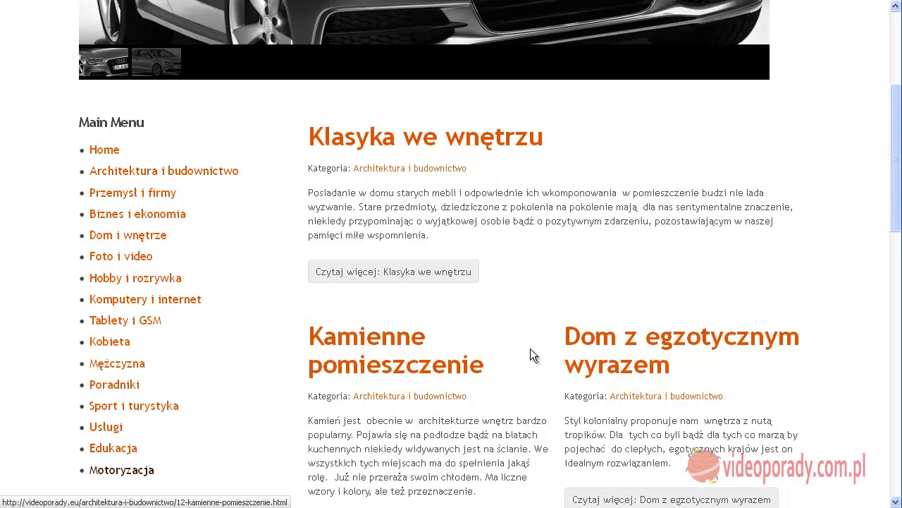